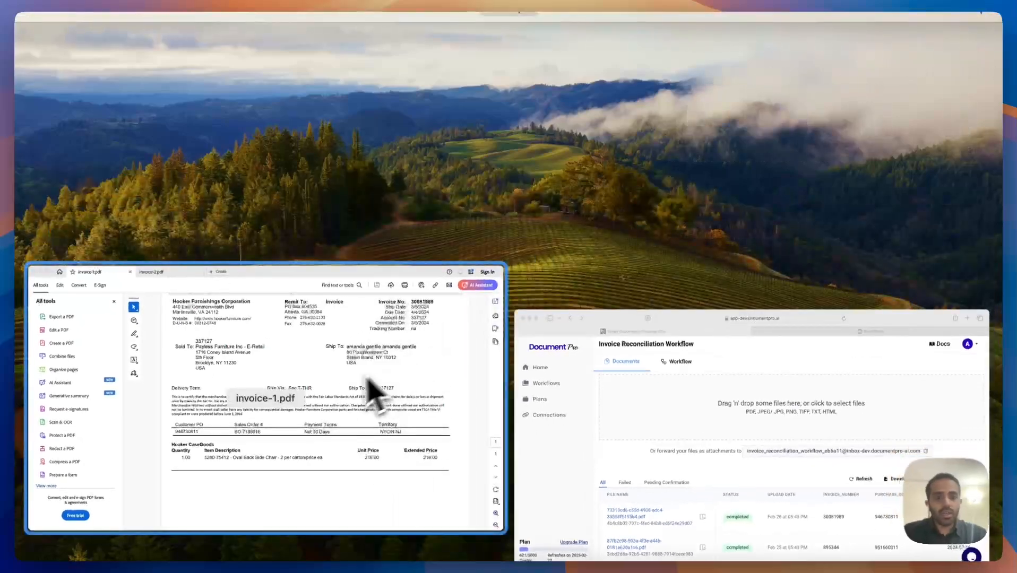
- Bring the invoice-1.pdf window forward and review its invoice header, customer PO and line item
click(345, 406)
scroll(456, 266, up, 2)
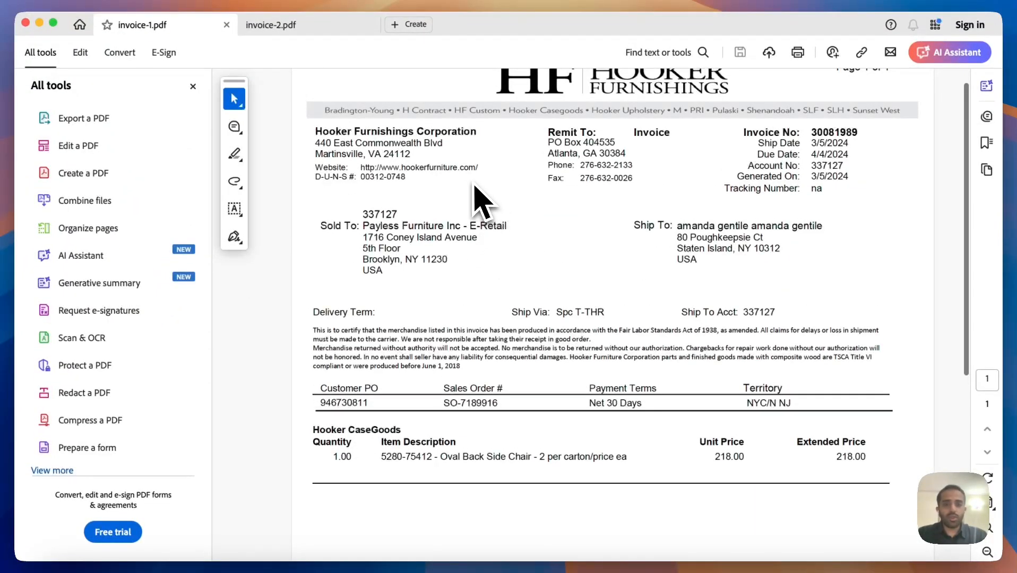
scroll(473, 194, up, 1)
scroll(471, 188, down, 2)
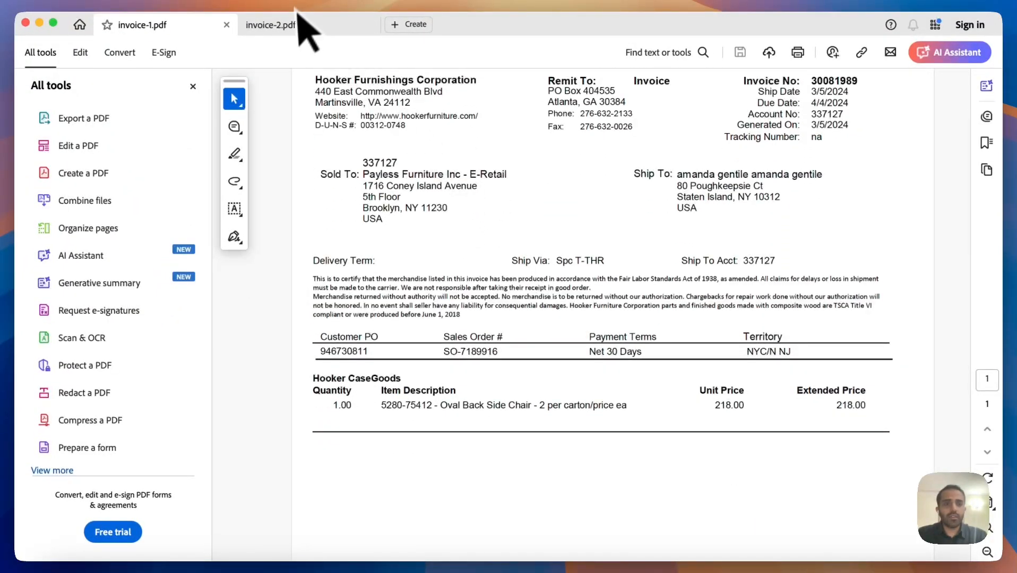
- Switch to invoice-2.pdf and review its invoice number, P/O number, line item and totals
click(300, 25)
scroll(358, 234, down, 5)
scroll(361, 239, up, 3)
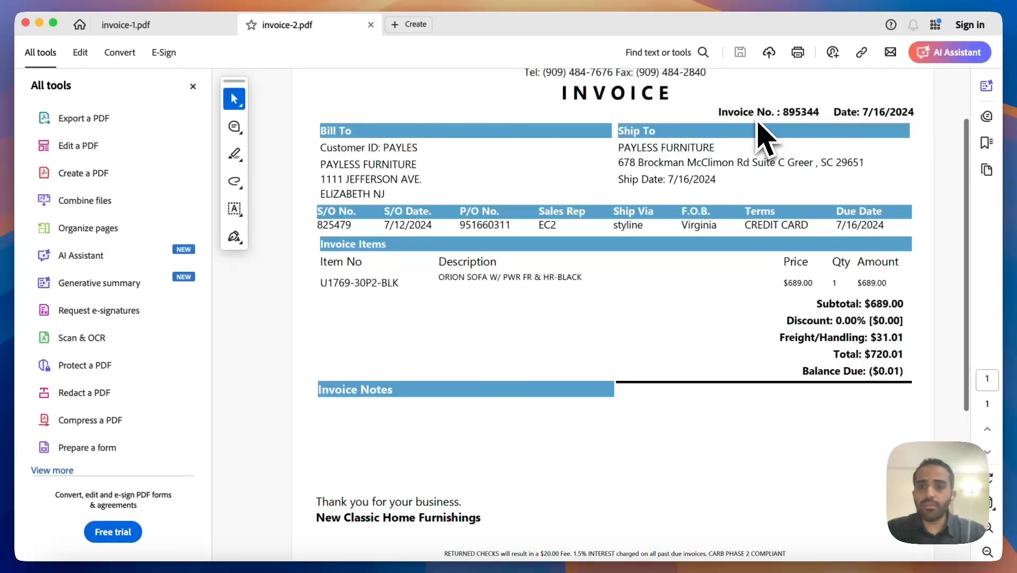
scroll(733, 236, down, 1)
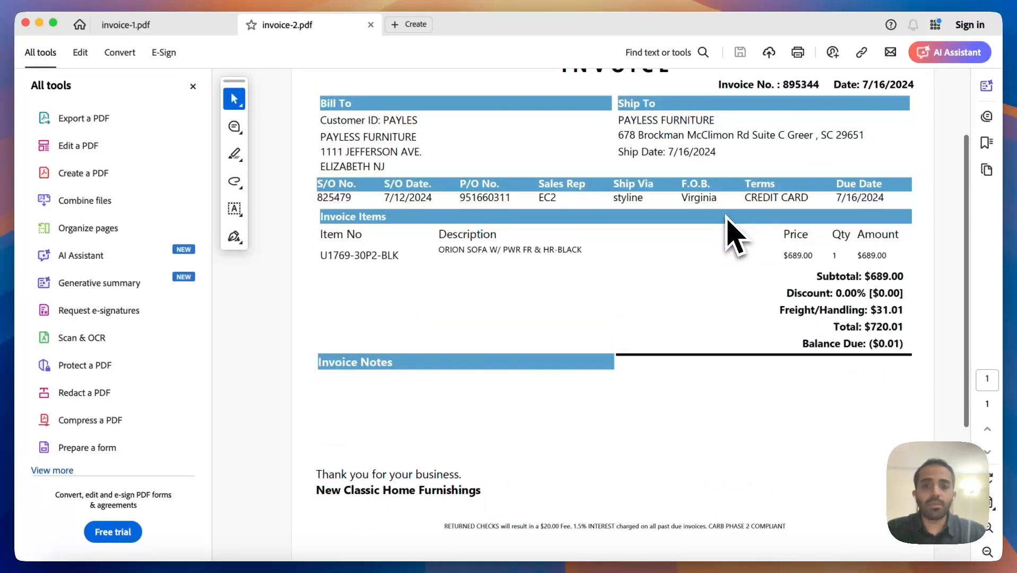
scroll(682, 276, down, 2)
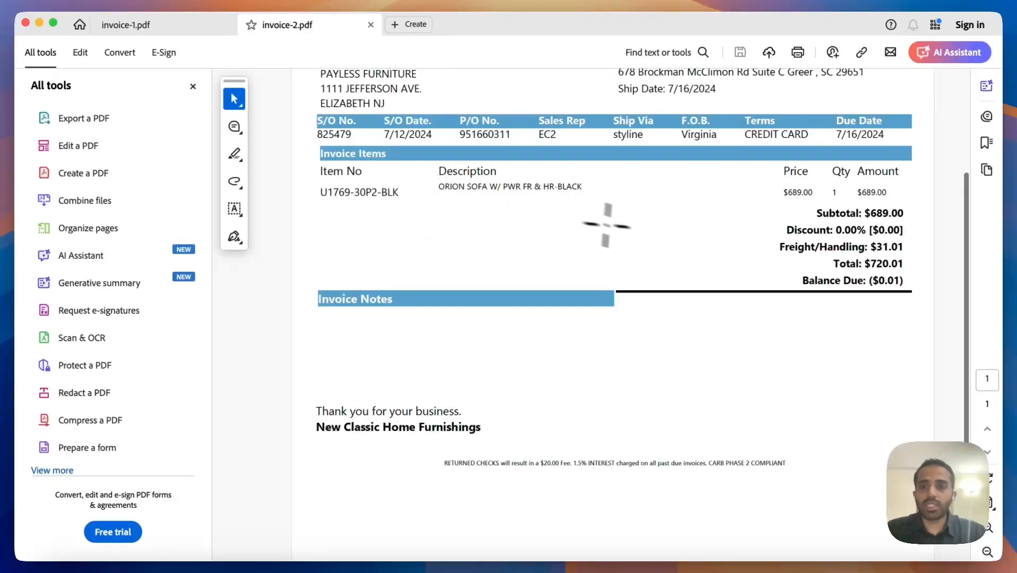
drag(653, 228, 385, 179)
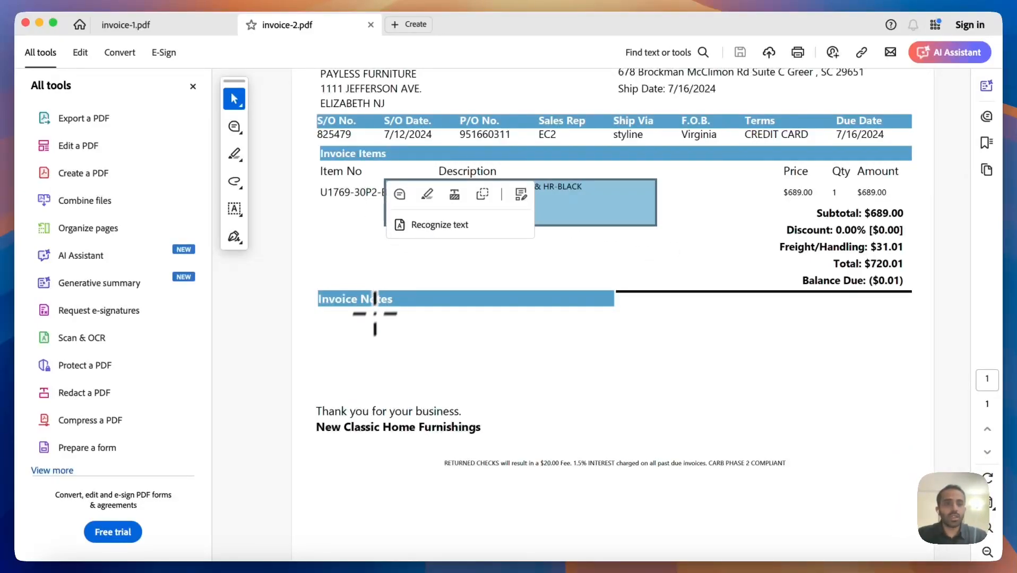
- Switch to DocumentPro in the browser and open the Invoice Reconciliation Workflow's configuration stages
key(ctrl+Up)
click(599, 433)
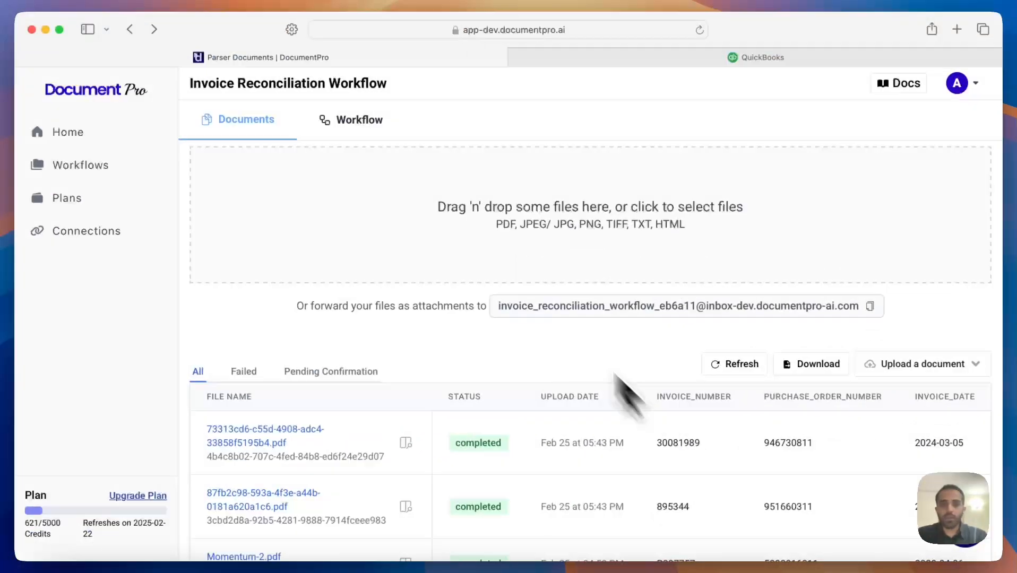
click(380, 136)
scroll(424, 319, down, 5)
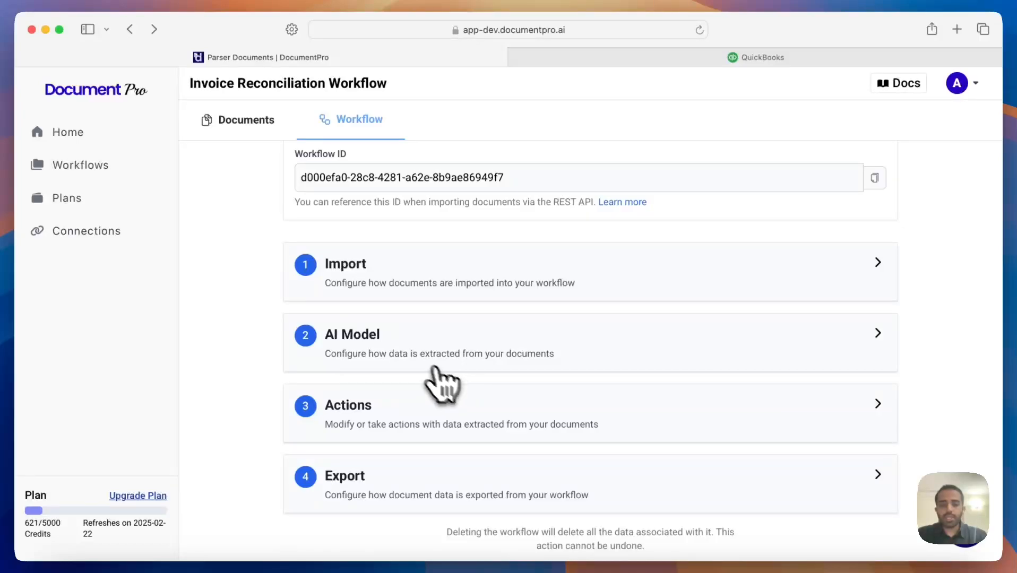
scroll(263, 409, down, 1)
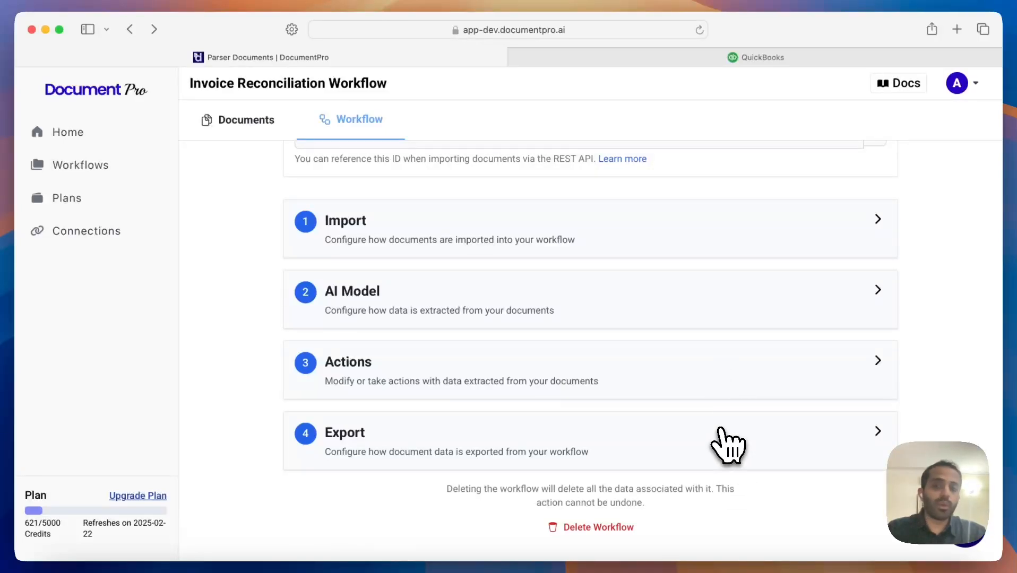
- Expand the AI Model stage and open the parser configuration for the Invoice document type
click(778, 305)
click(670, 307)
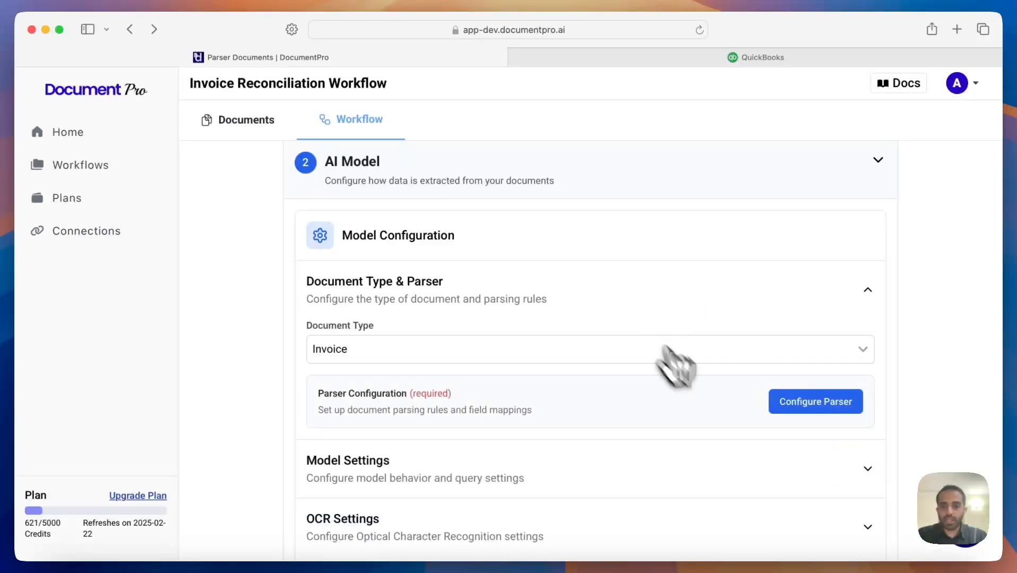
click(817, 405)
- Examine the parser's document fields, from invoice_number to seller_name, and the table columns under line_items
scroll(343, 358, up, 3)
scroll(343, 356, up, 3)
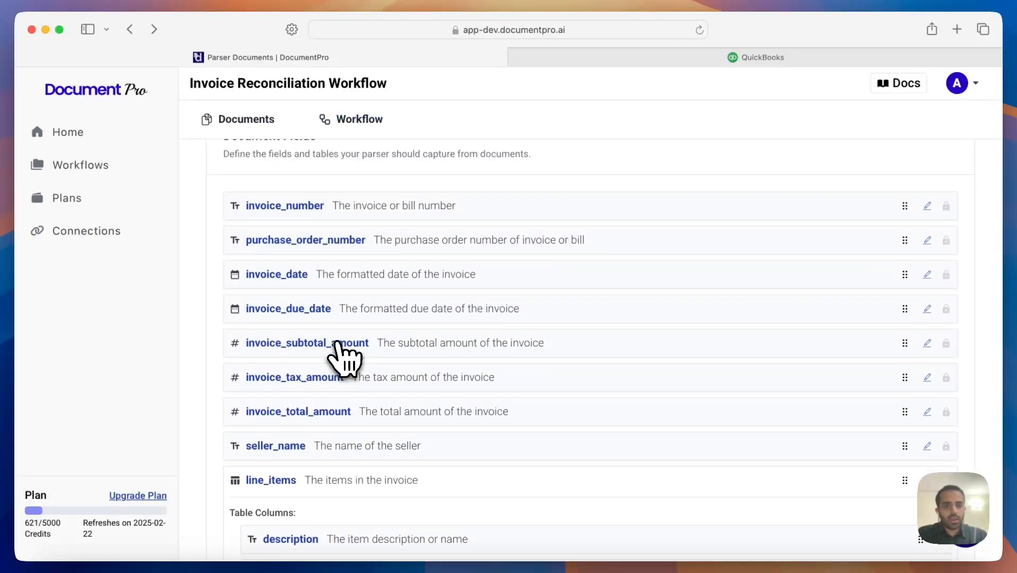
scroll(379, 313, down, 3)
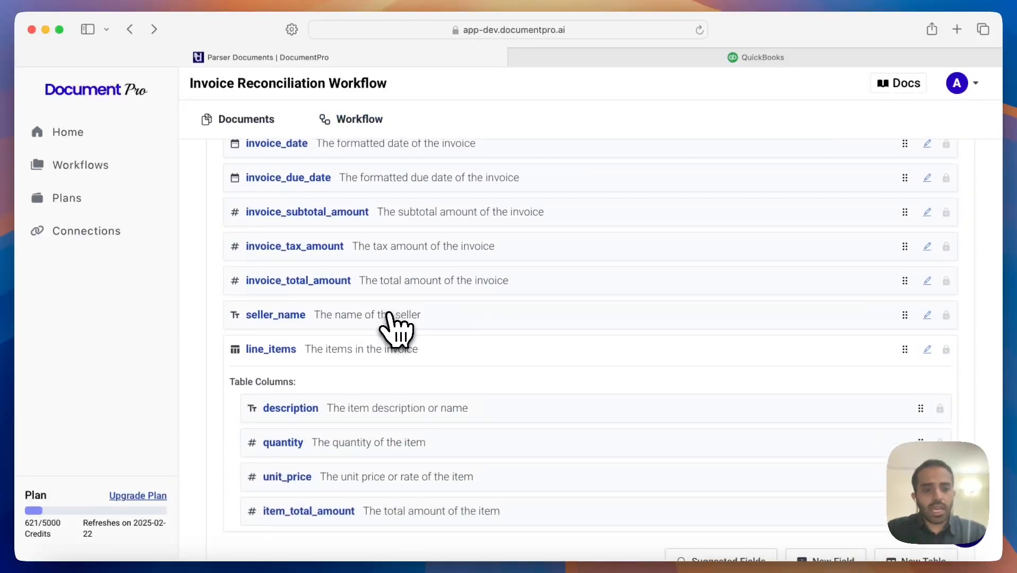
scroll(318, 451, up, 2)
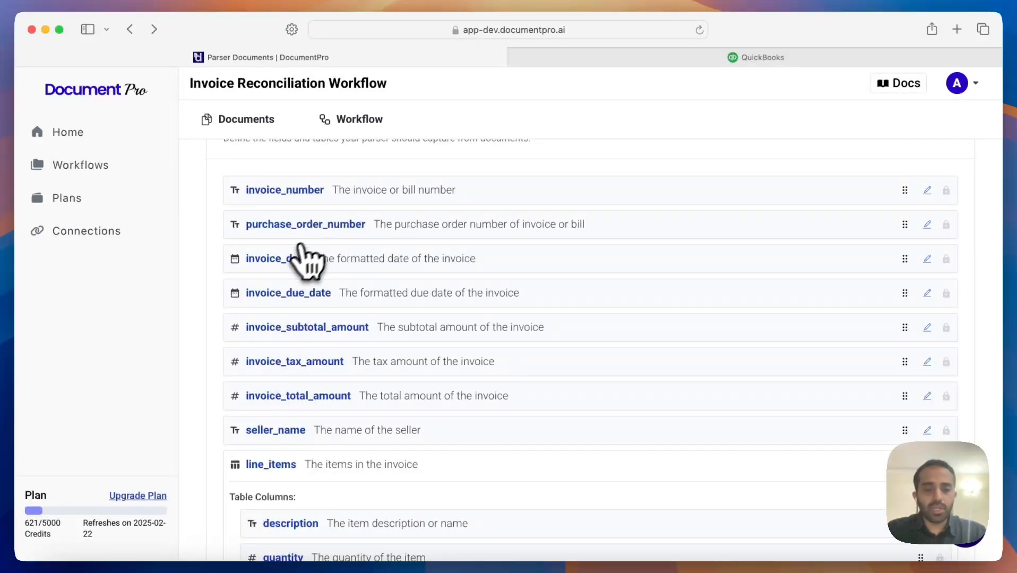
scroll(329, 249, down, 3)
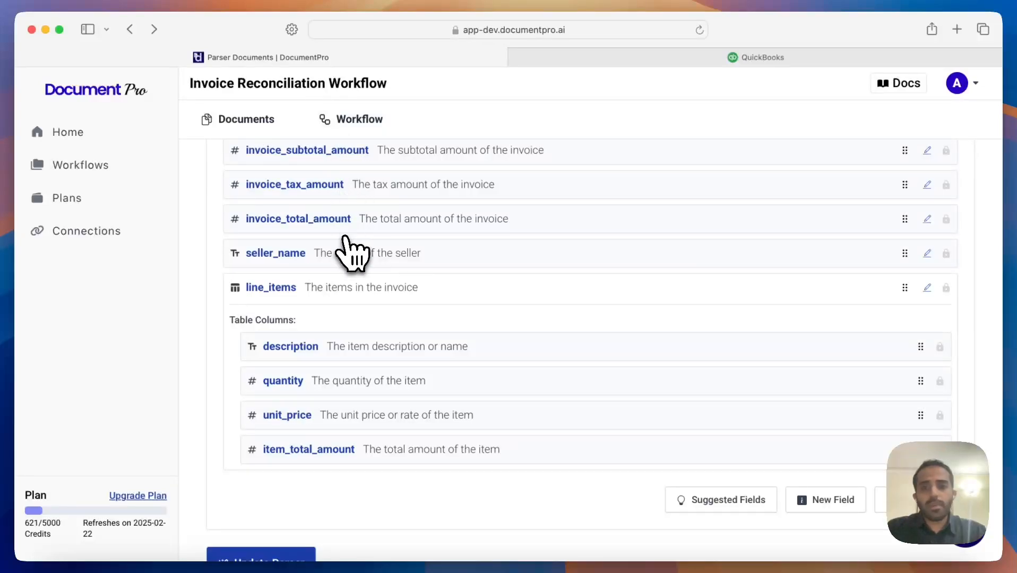
scroll(350, 250, up, 4)
scroll(344, 242, up, 1)
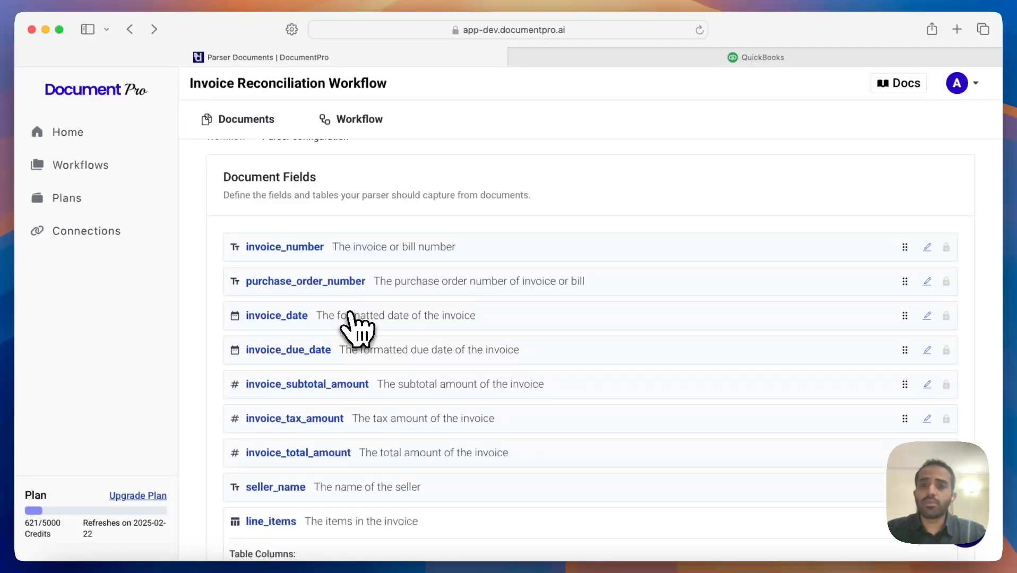
scroll(353, 324, up, 2)
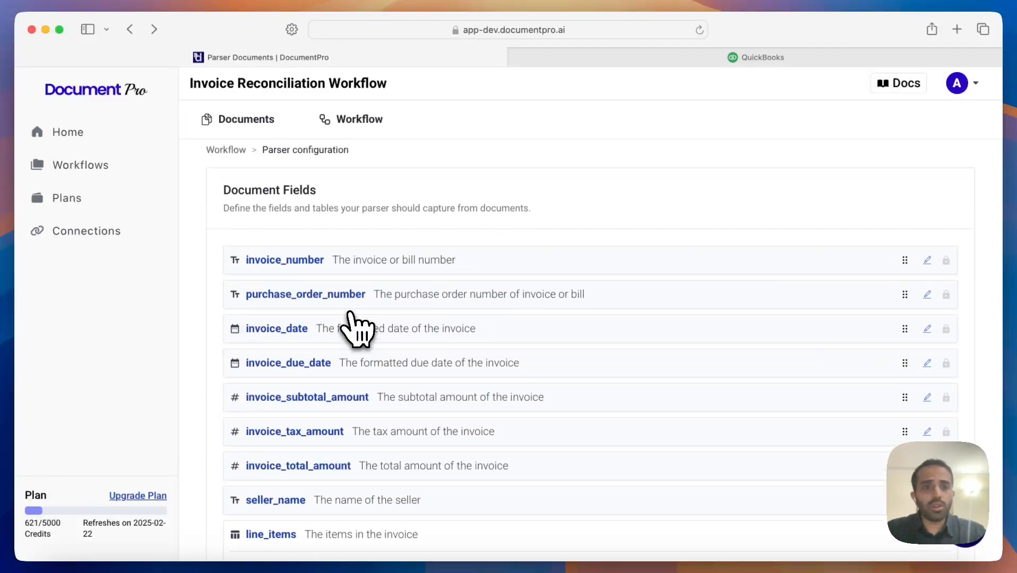
- Return to the workflow stages and expand the Actions stage to list its AI Lookup actions
click(223, 169)
scroll(371, 403, down, 5)
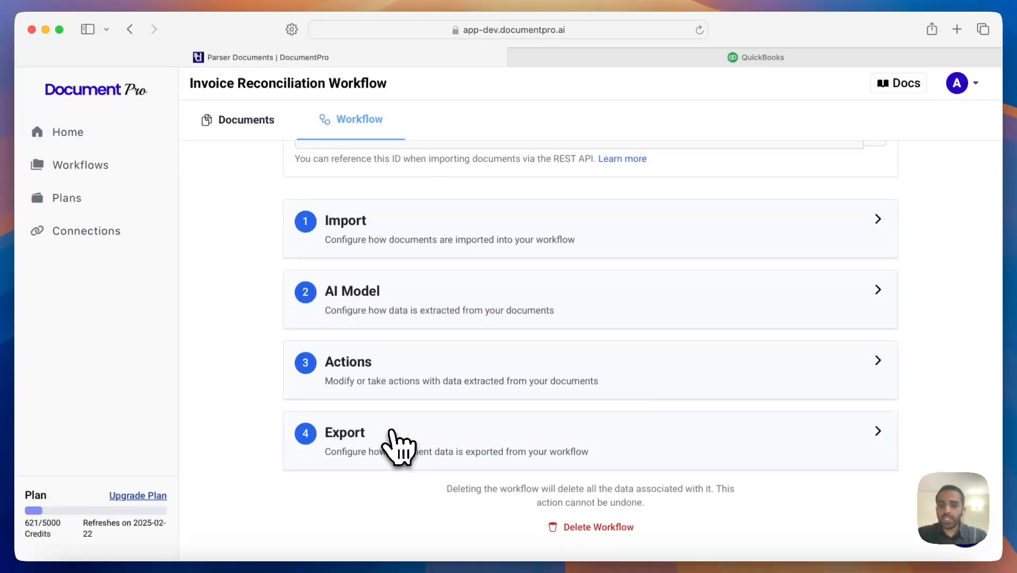
click(686, 366)
scroll(686, 367, down, 2)
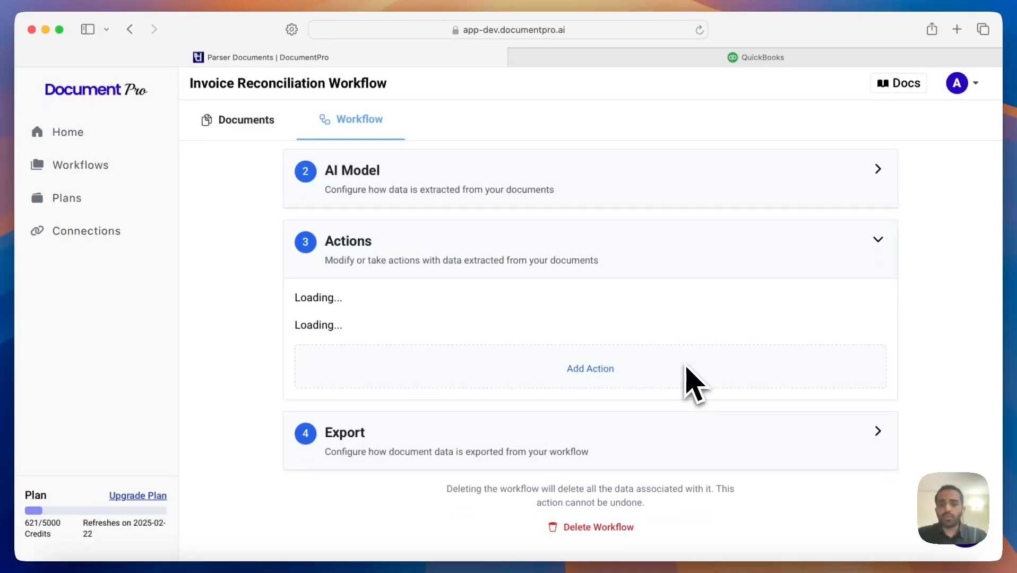
scroll(919, 343, down, 1)
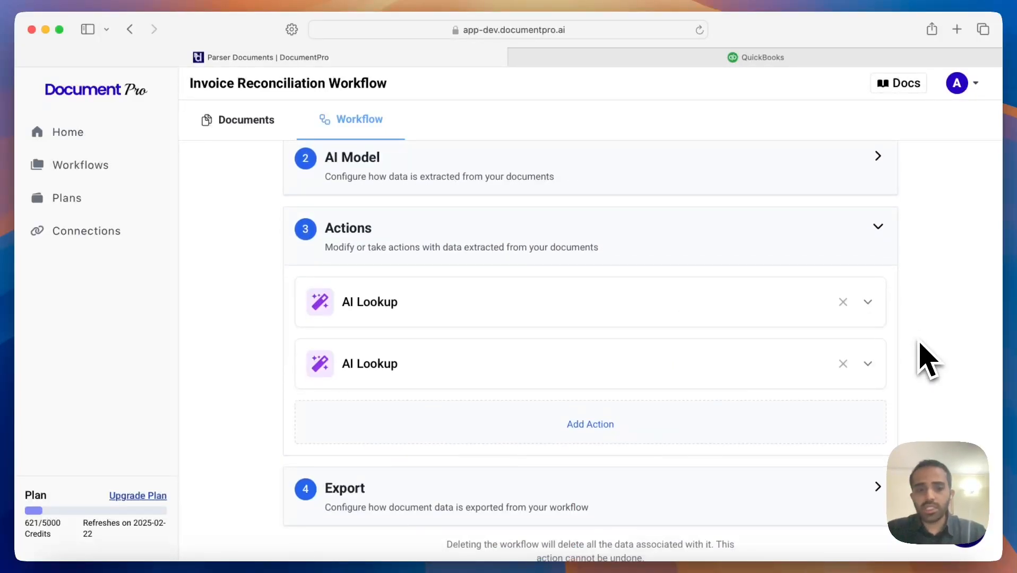
scroll(921, 344, down, 1)
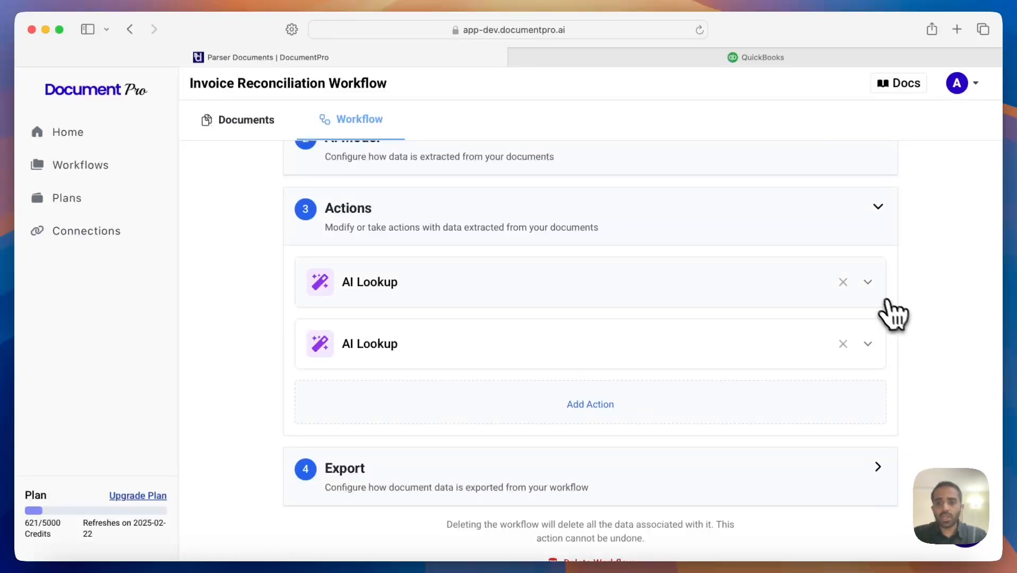
- Expand the first AI Lookup action and review its database, table, business rules and target fields
click(868, 282)
scroll(871, 289, down, 2)
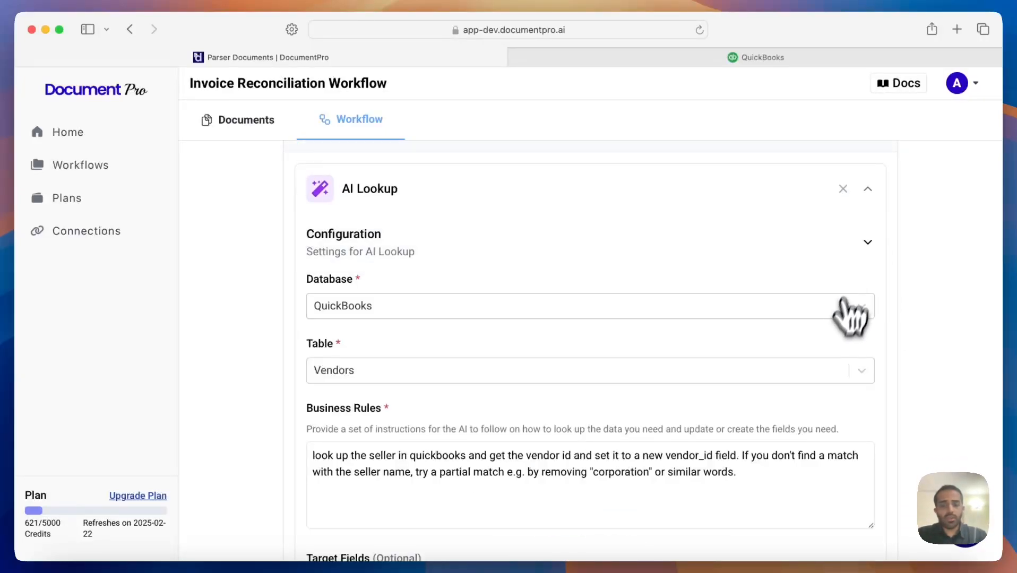
scroll(841, 329, down, 3)
scroll(839, 343, up, 1)
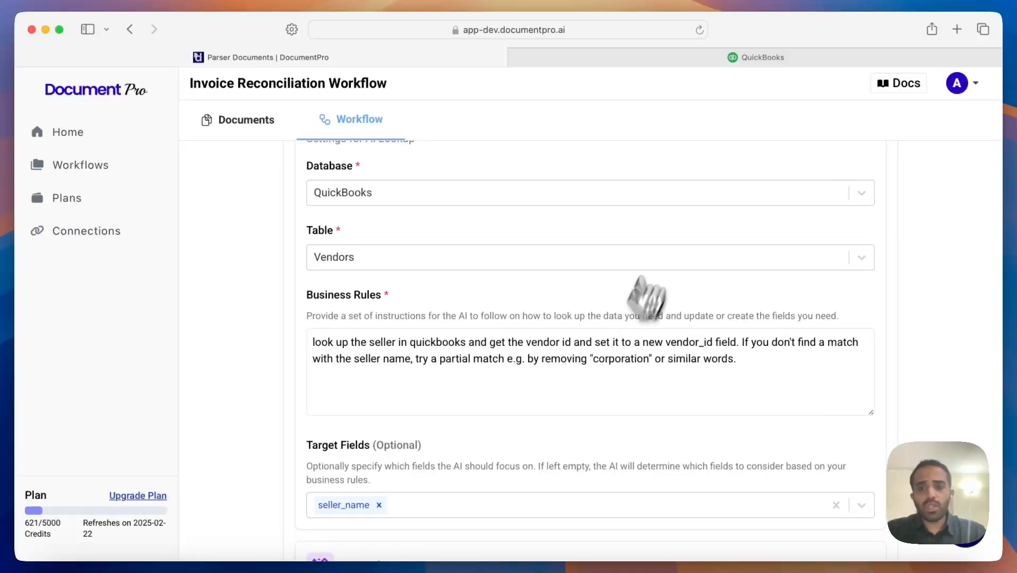
scroll(664, 270, up, 3)
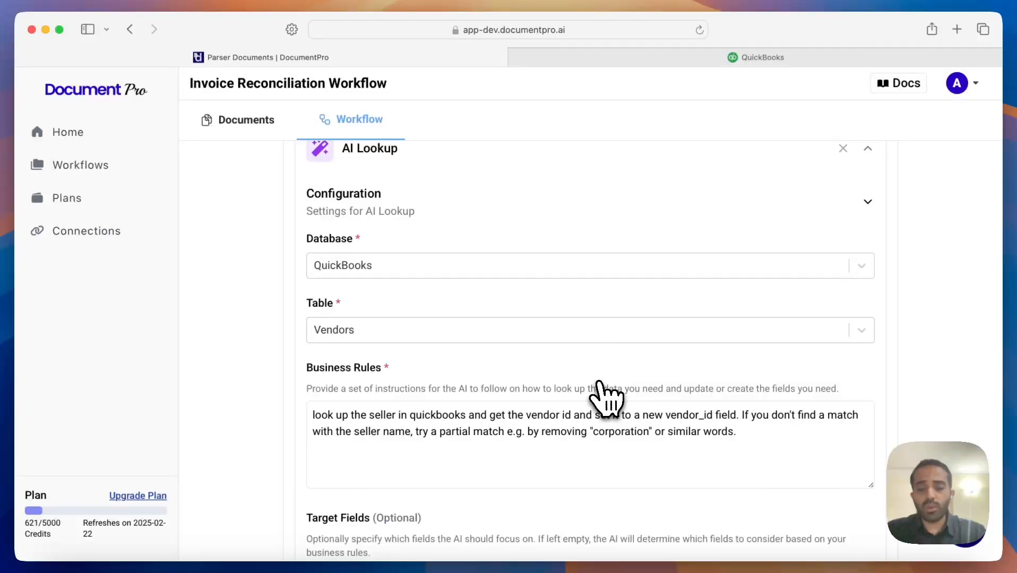
scroll(608, 401, down, 4)
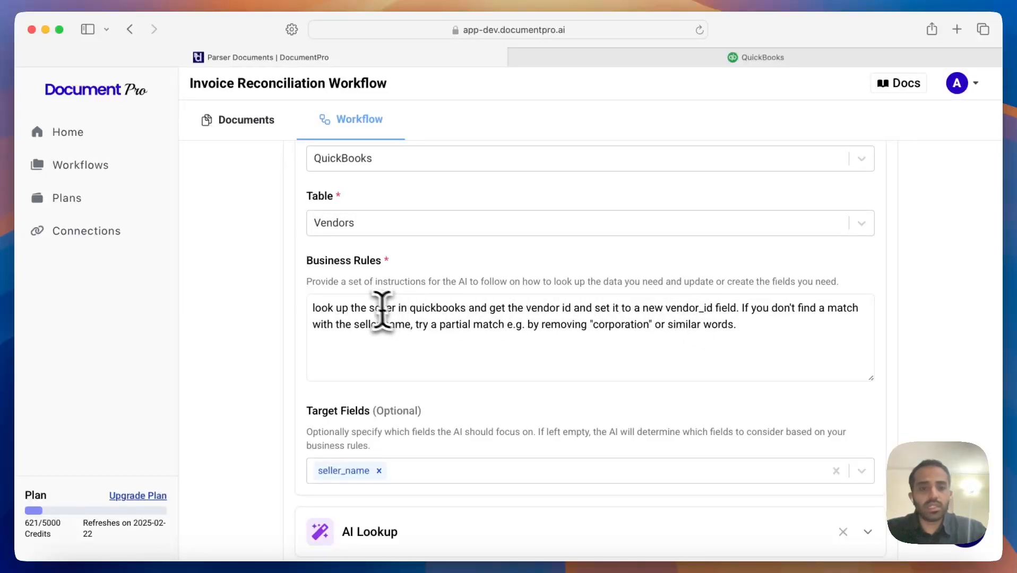
- Highlight the seller lookup wording and the vendor_id field name in the Vendors lookup's business rules
drag(367, 308, 452, 308)
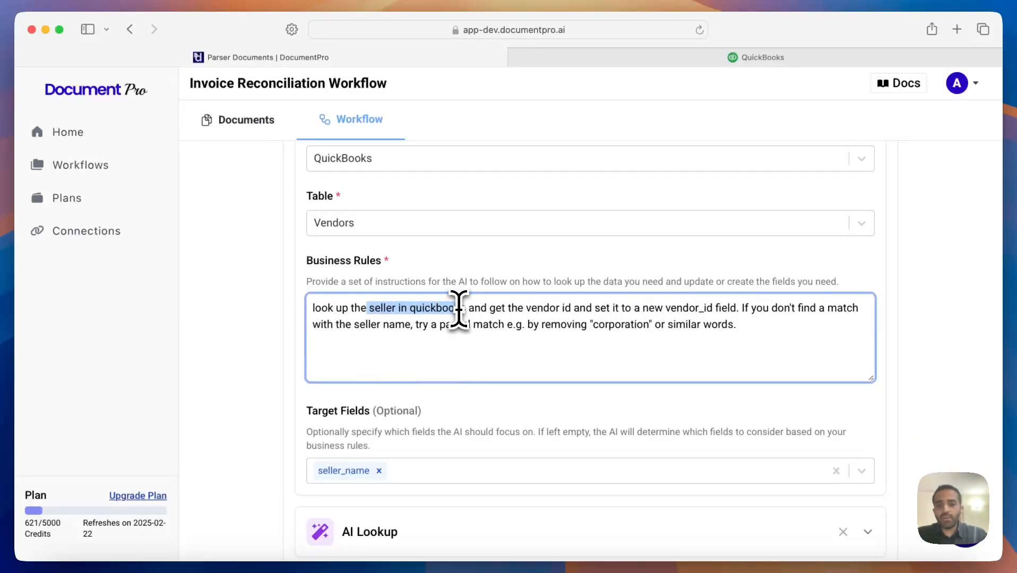
click(706, 323)
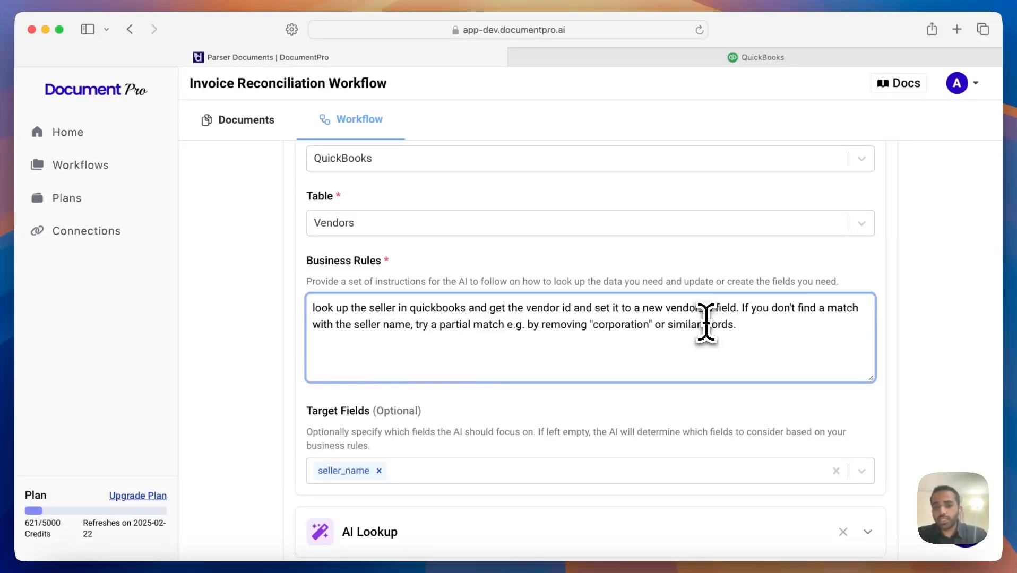
scroll(537, 268, up, 1)
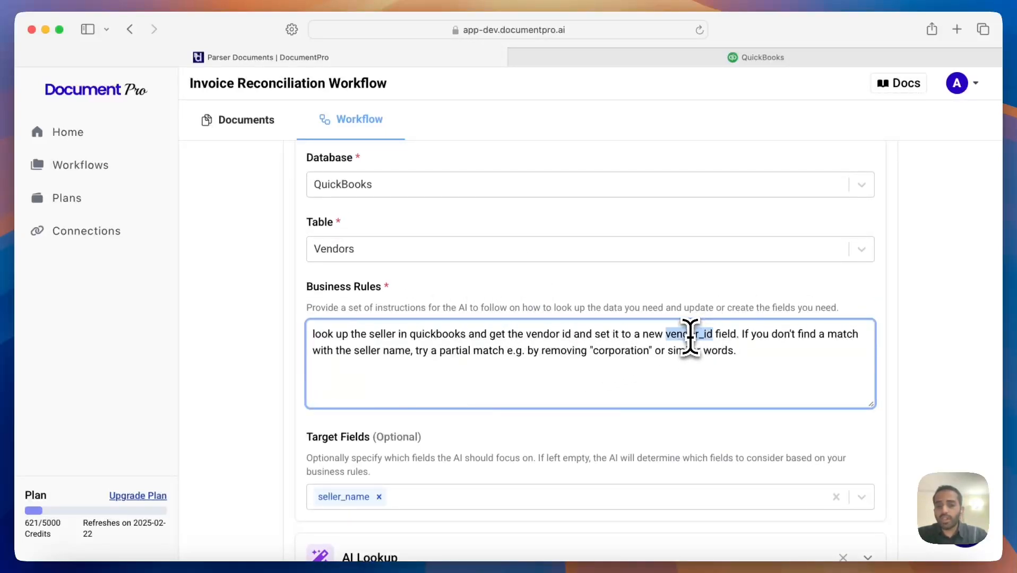
- Expand the second AI Lookup action and open its configuration settings
scroll(677, 383, down, 7)
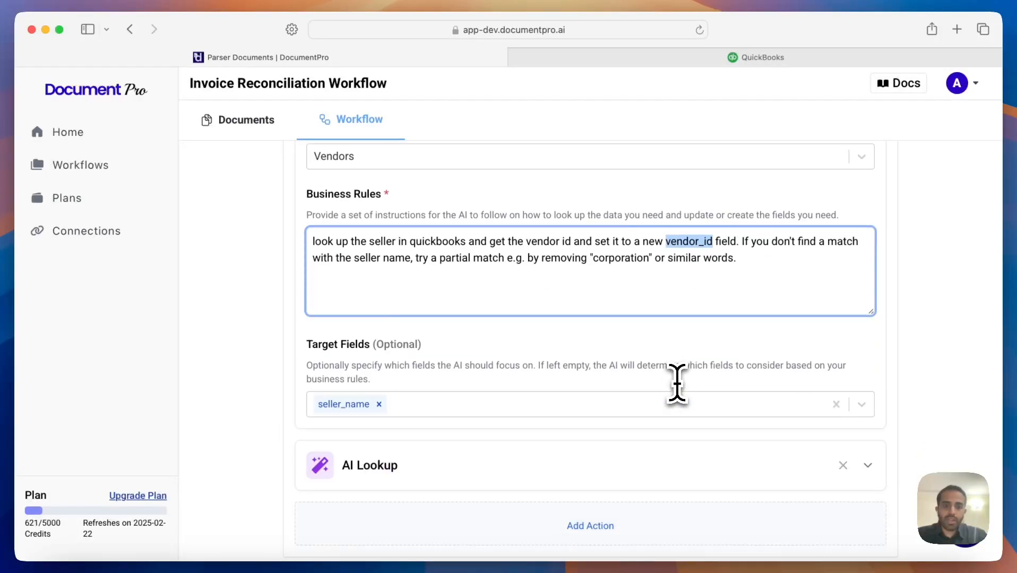
click(679, 385)
scroll(682, 398, down, 3)
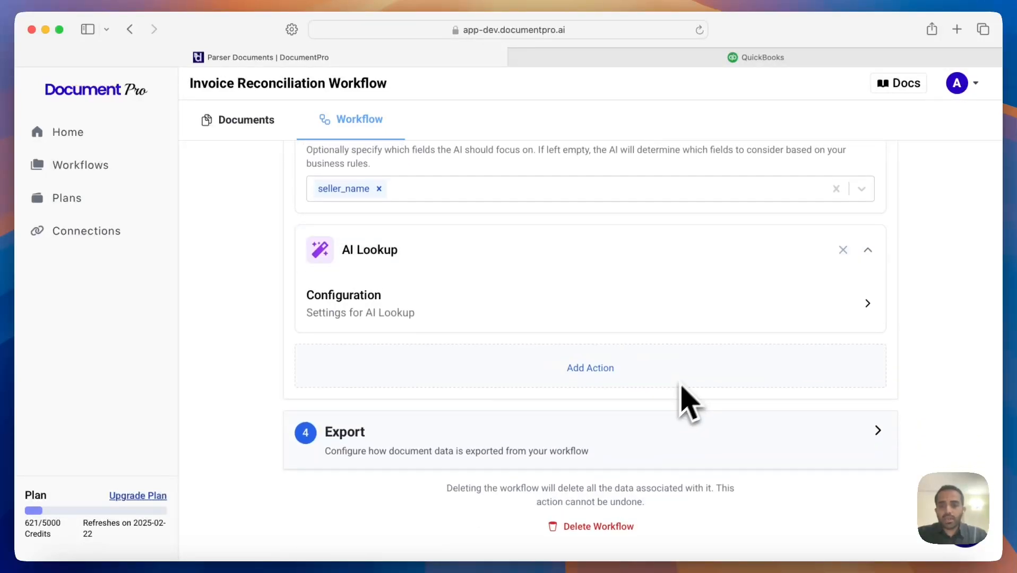
click(741, 314)
- Review the second AI Lookup's database, table, target field and business rules for finding and matching purchase orders
scroll(743, 310, down, 6)
scroll(685, 435, down, 3)
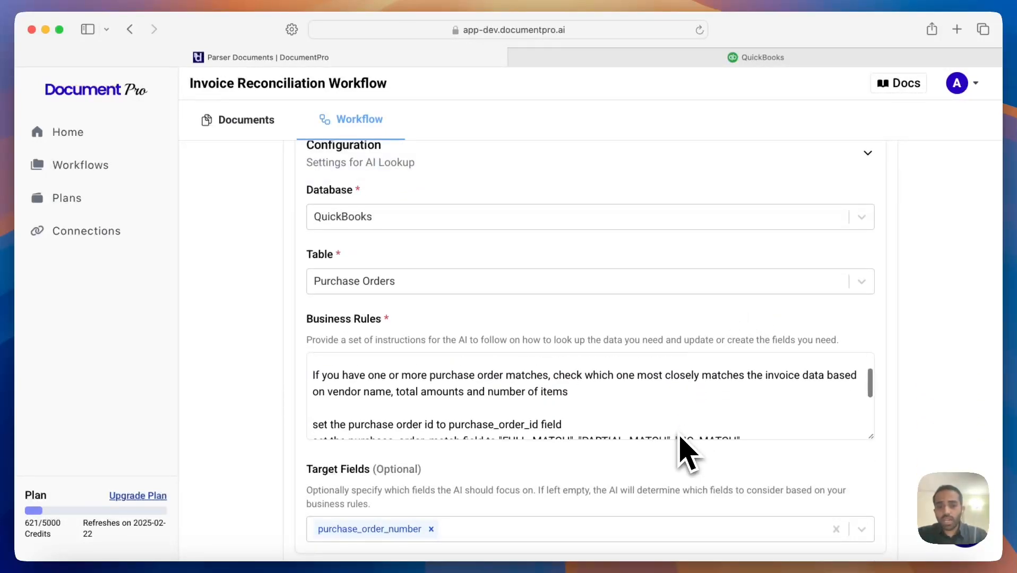
scroll(683, 438, up, 3)
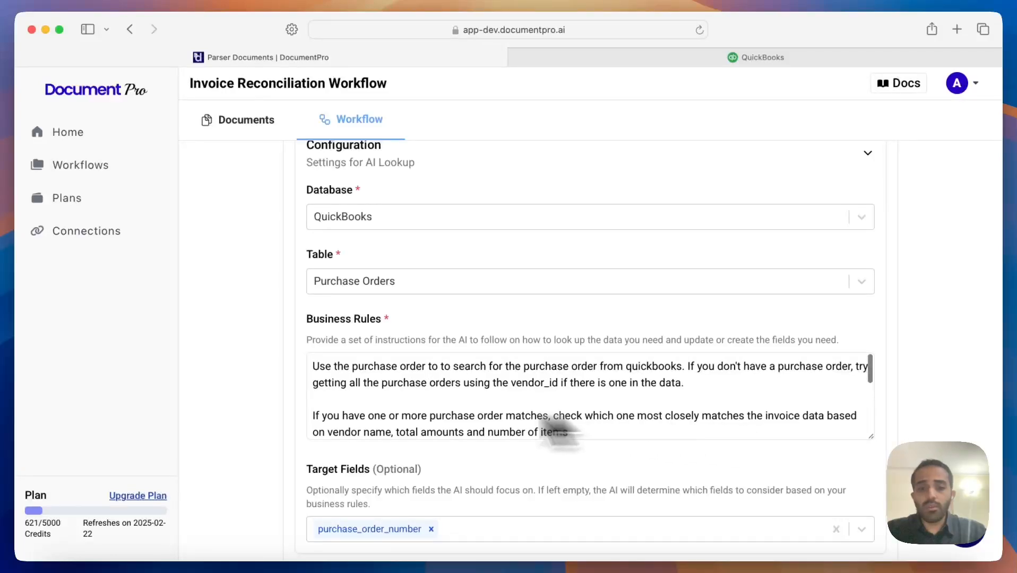
scroll(256, 432, down, 1)
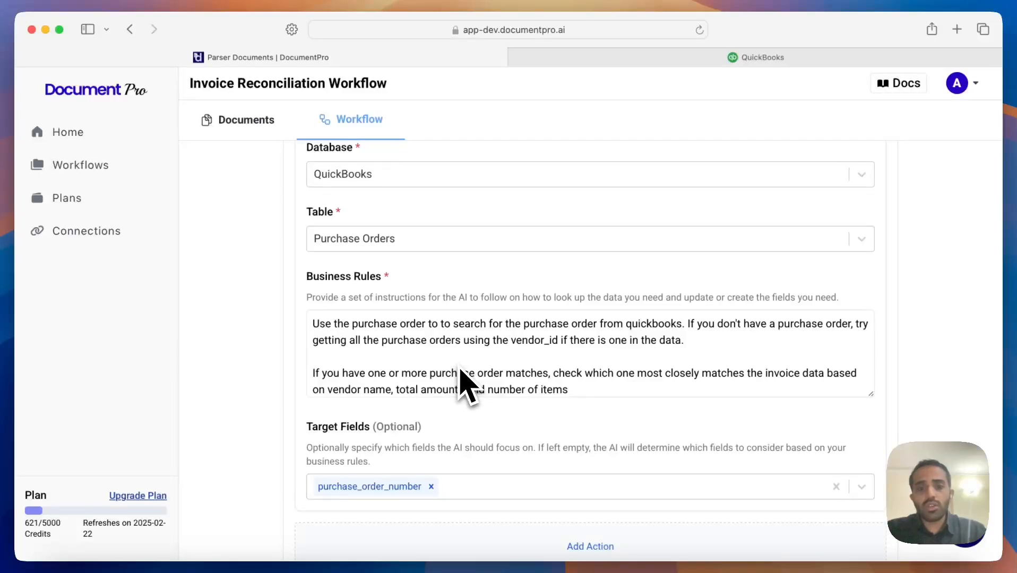
scroll(469, 387, down, 1)
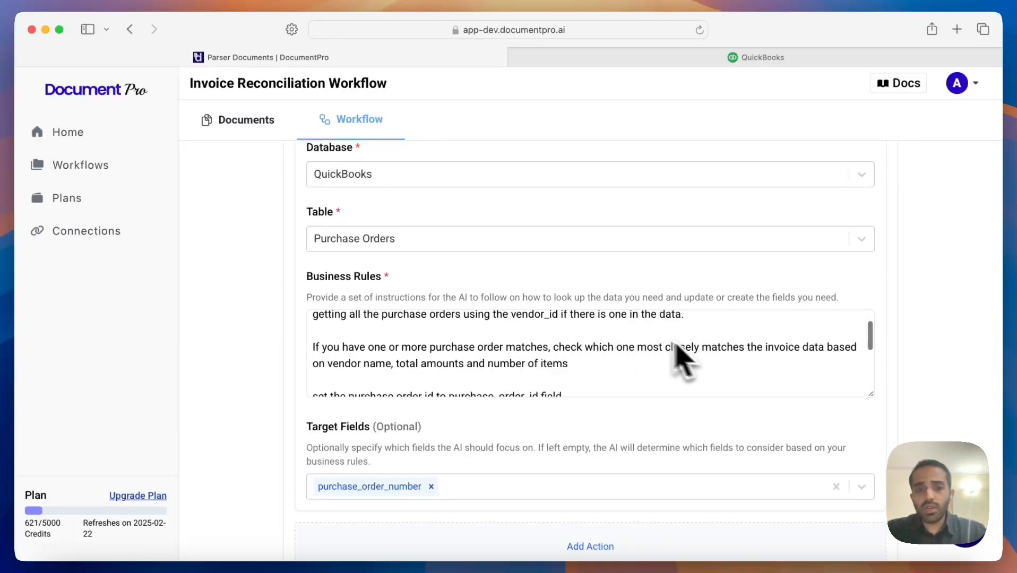
scroll(672, 350, up, 1)
scroll(625, 276, up, 1)
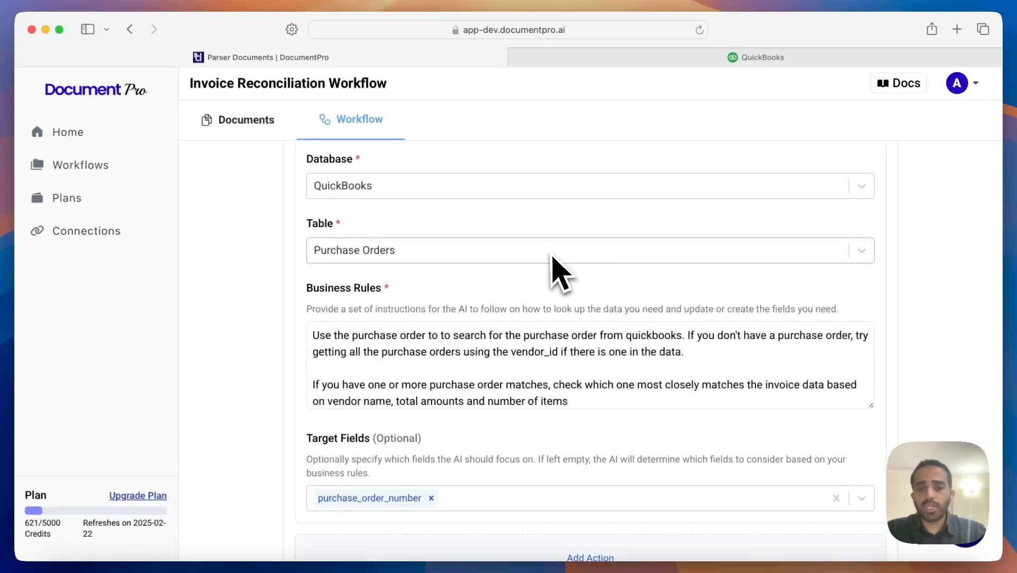
scroll(539, 356, down, 4)
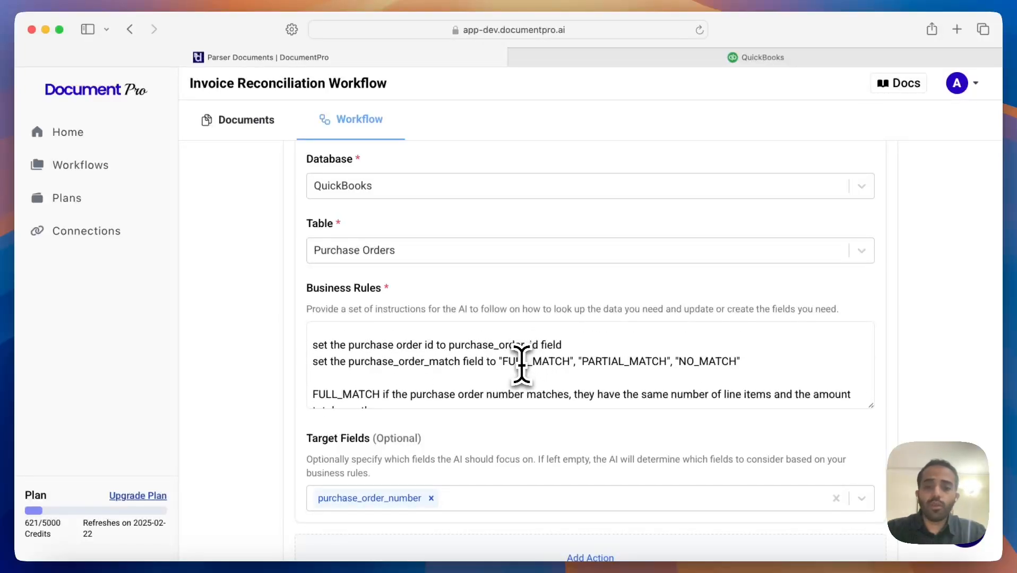
scroll(725, 366, down, 3)
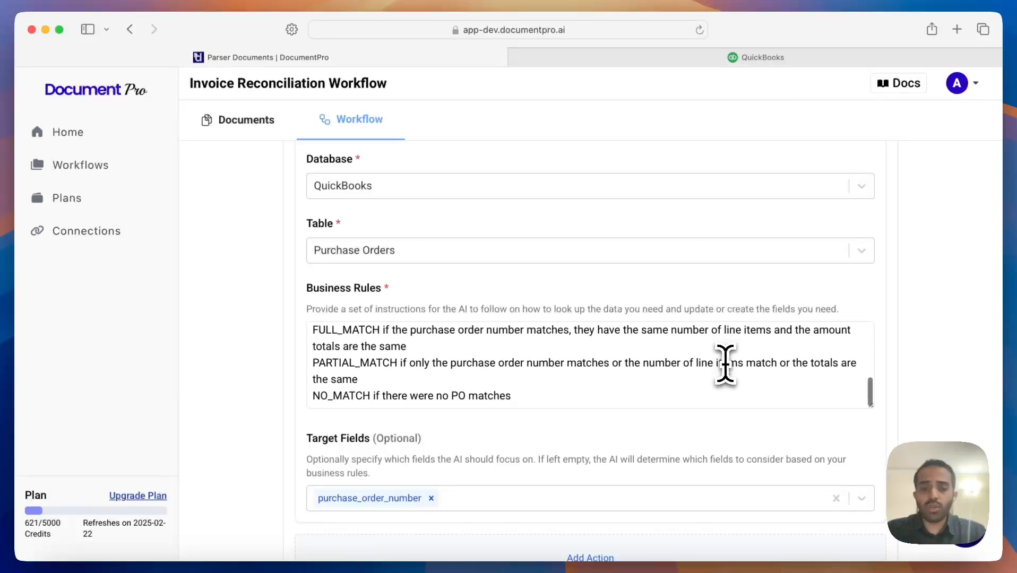
scroll(723, 368, up, 1)
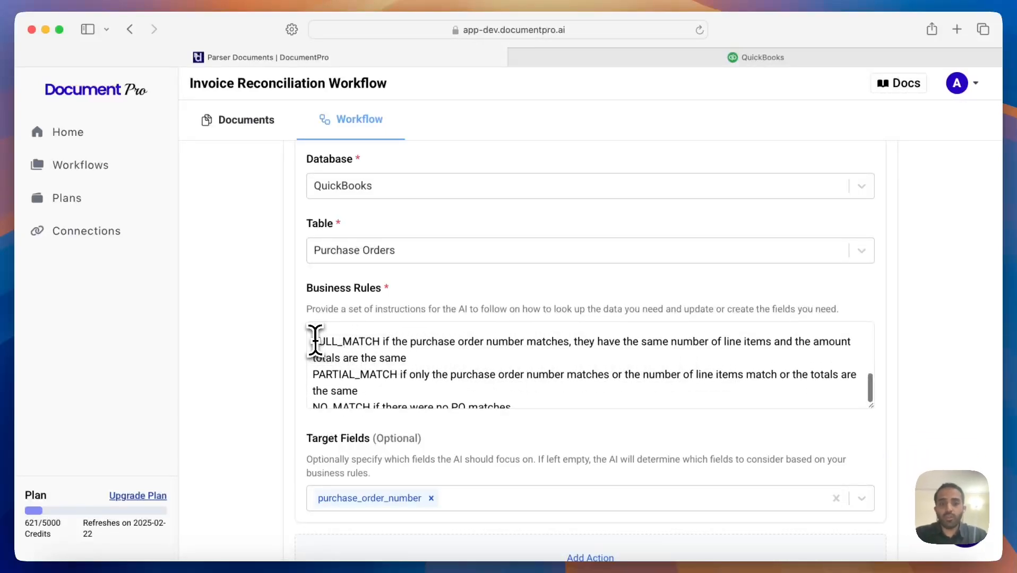
- Highlight the match-level definitions and the purchase_order_id and purchase_order_match field names in the Purchase Orders lookup's business rules
drag(315, 341, 534, 424)
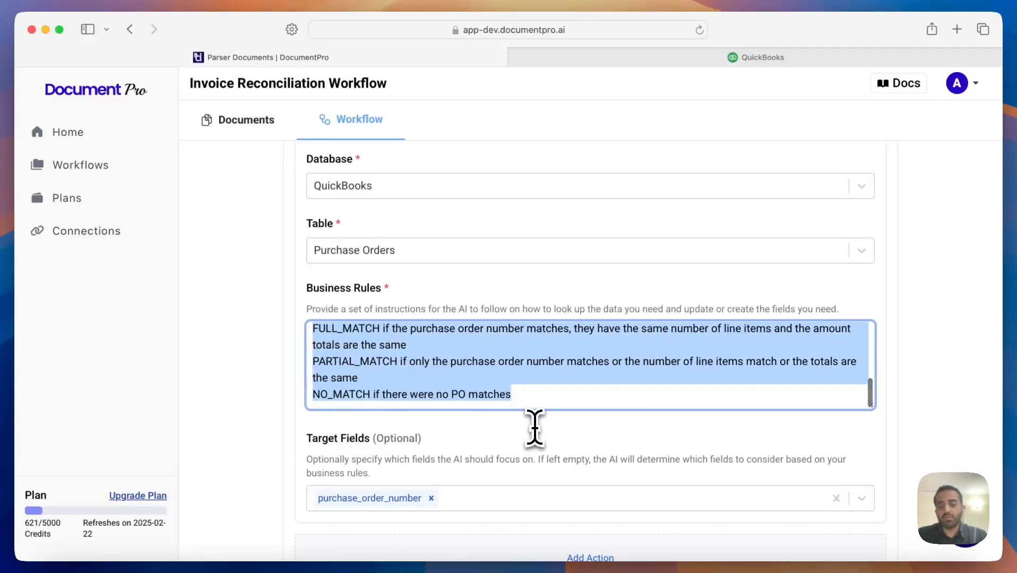
click(575, 386)
scroll(576, 386, up, 3)
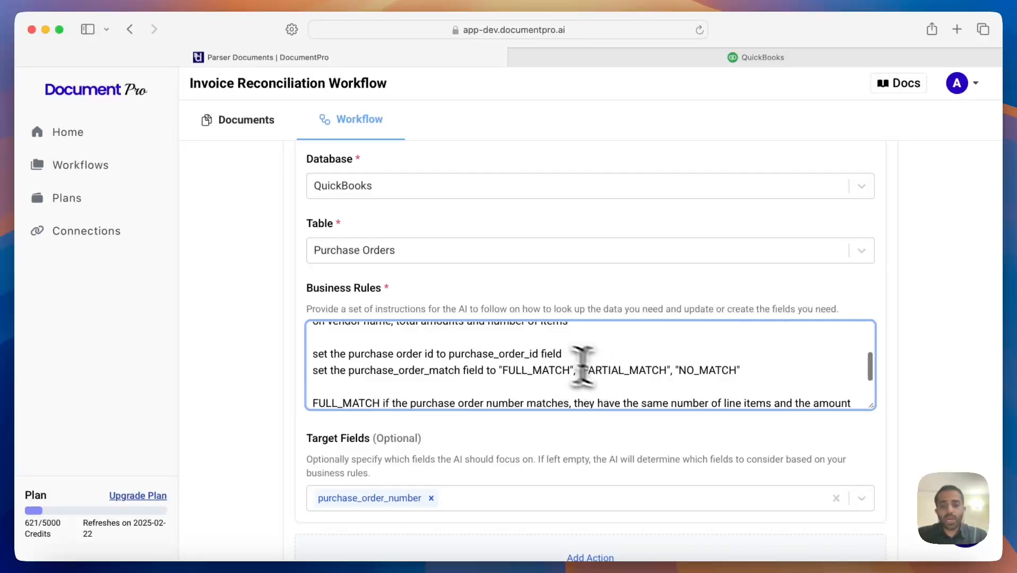
double_click(483, 354)
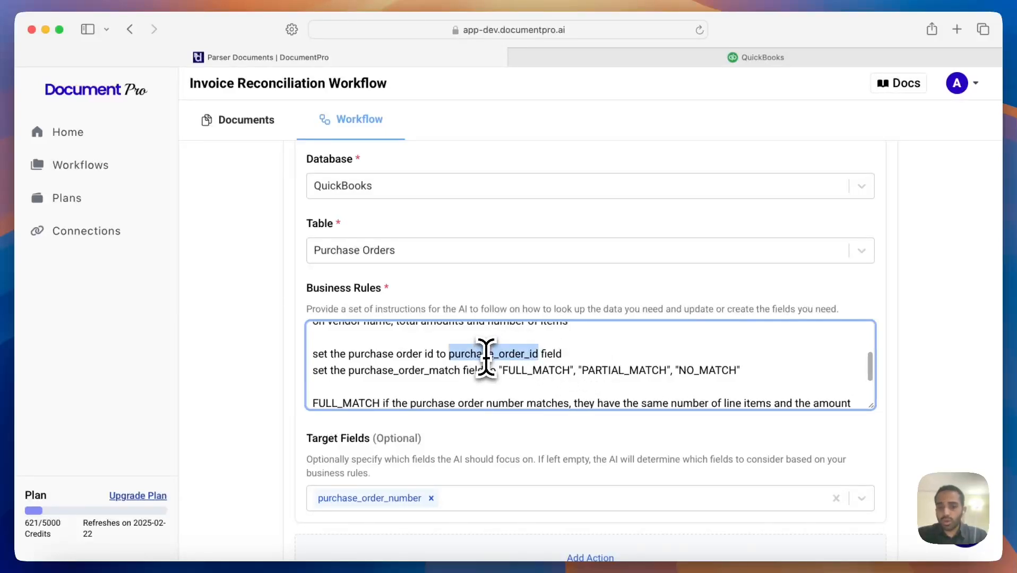
double_click(425, 370)
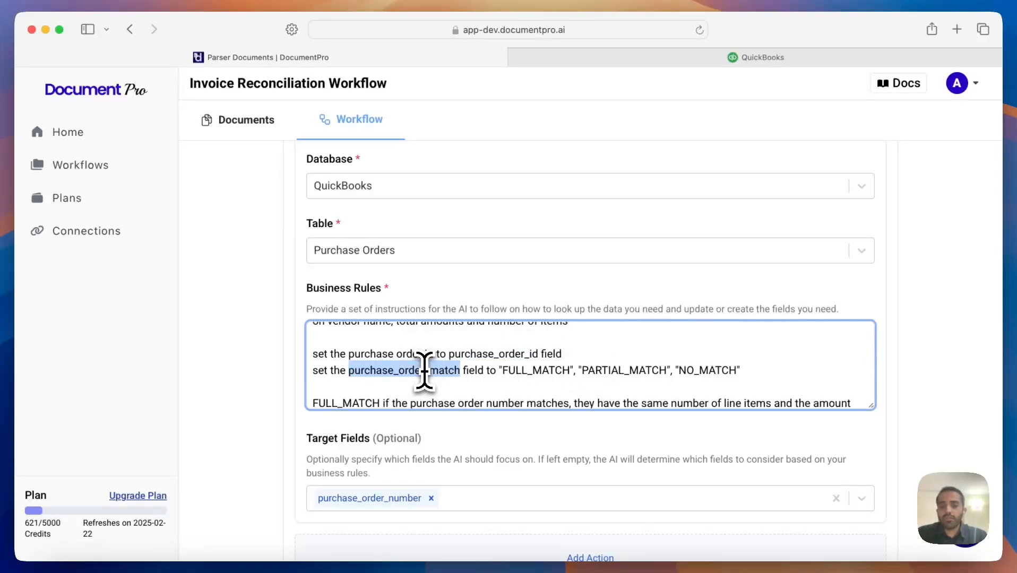
click(273, 408)
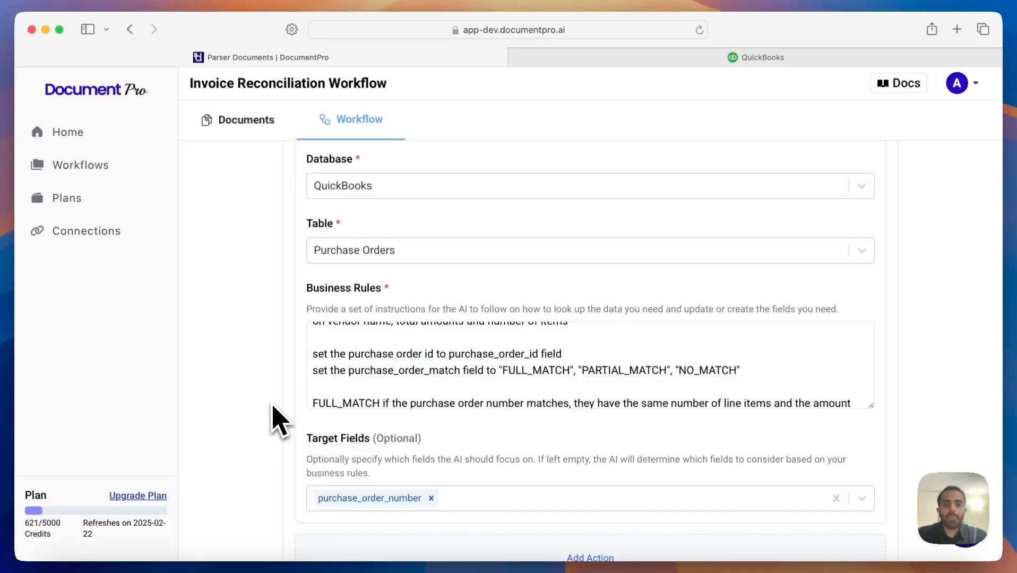
- Expand the Export stage and check which export actions can be added, without adding one
scroll(274, 406, up, 2)
scroll(275, 409, down, 3)
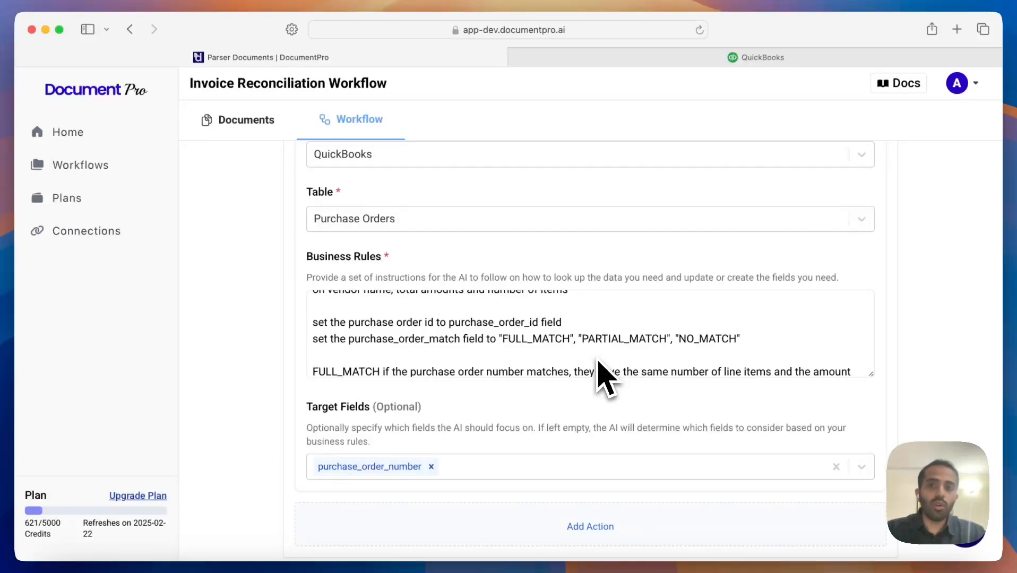
scroll(243, 406, down, 3)
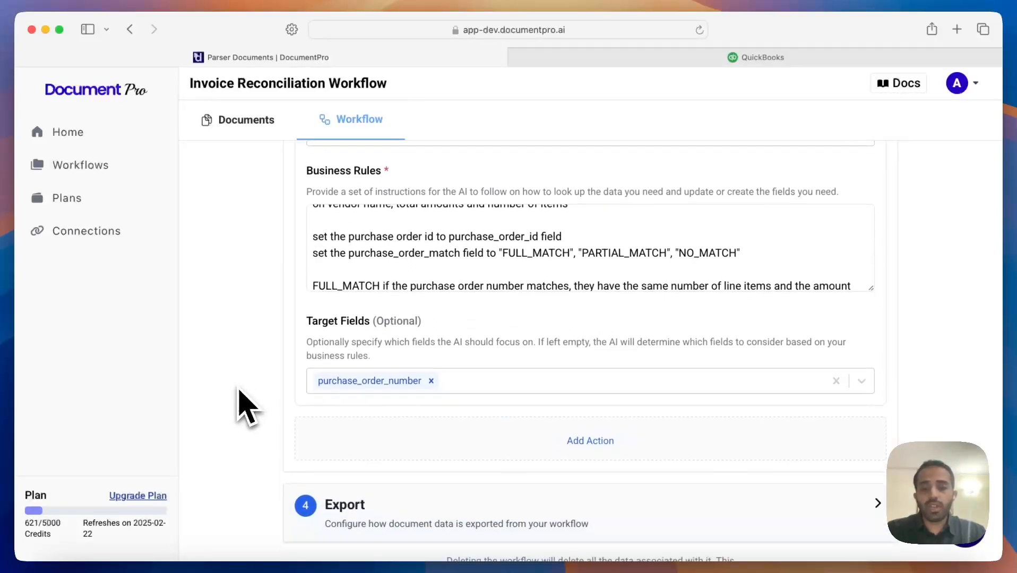
scroll(240, 405, down, 2)
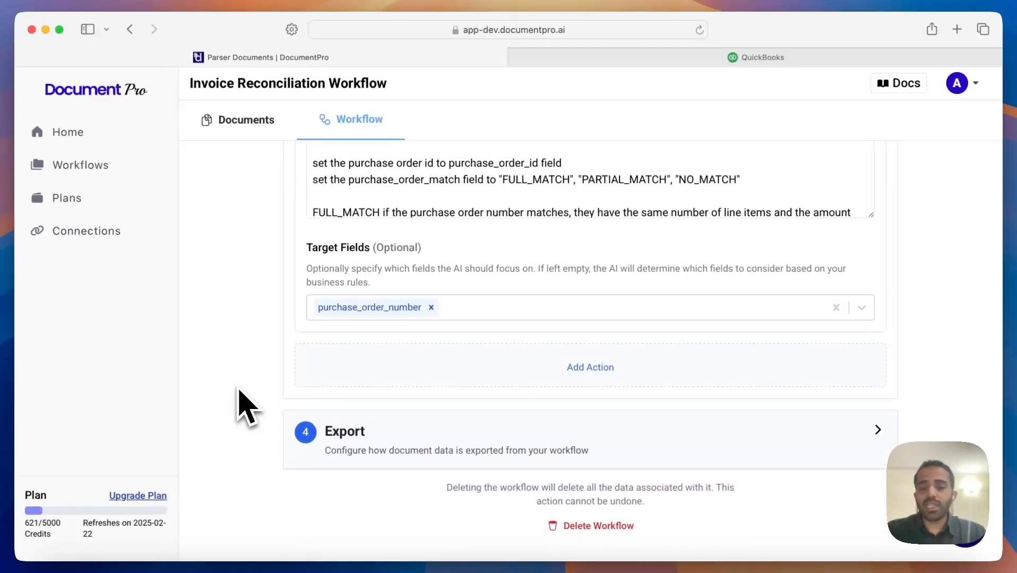
click(480, 467)
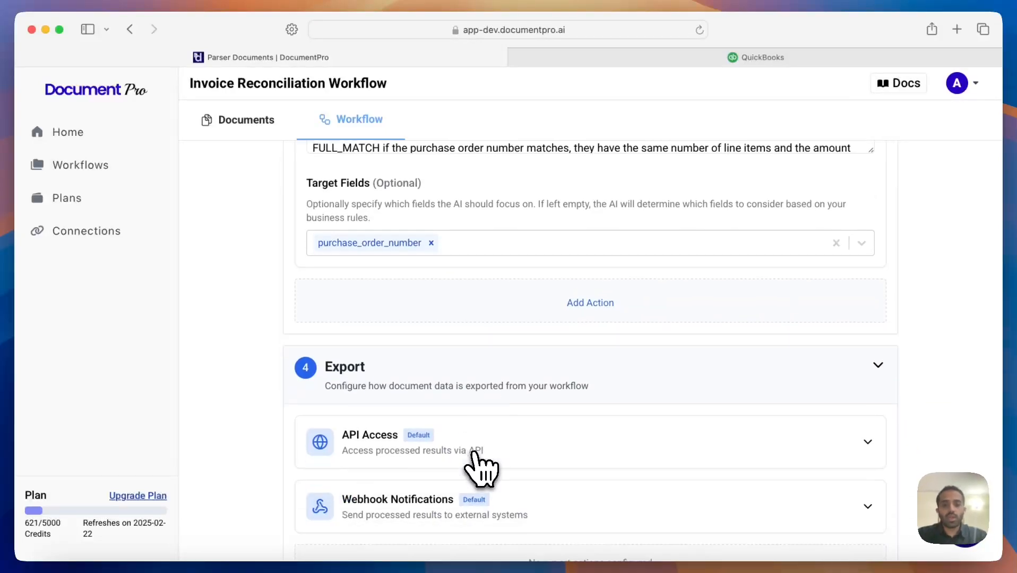
click(607, 440)
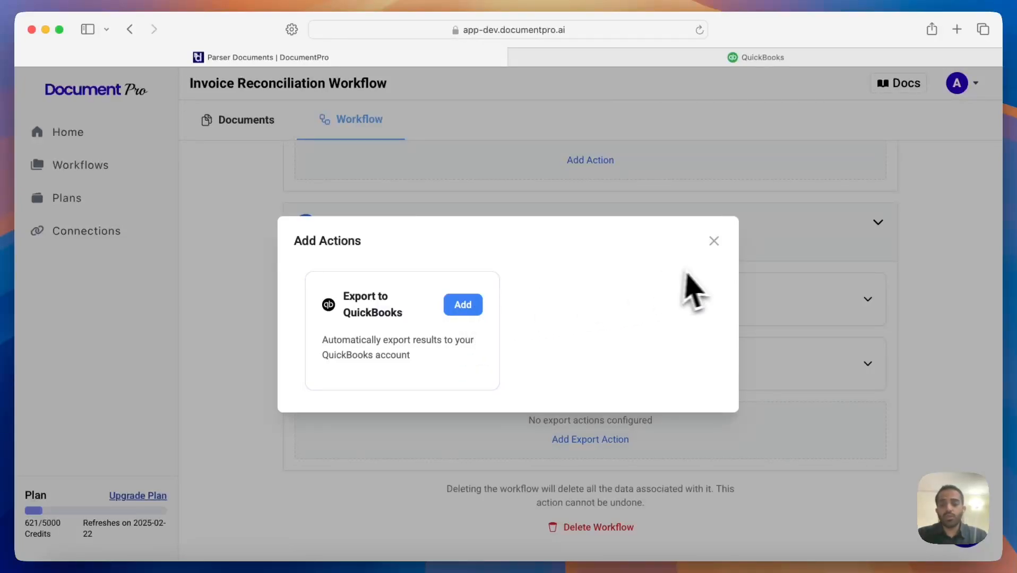
click(715, 242)
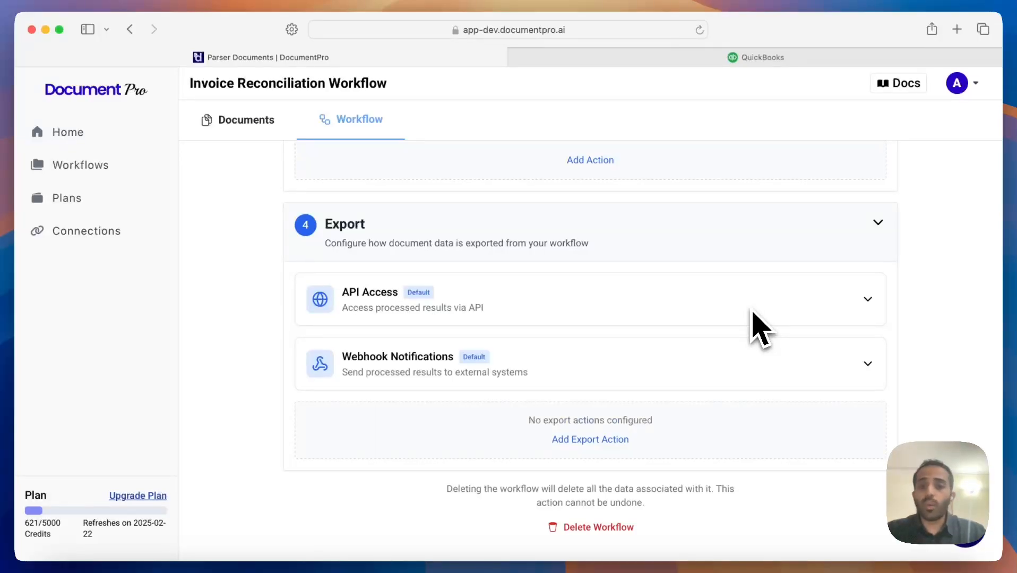
- Collapse the Purchase Orders lookup's configuration and return to the Vendors lookup's settings
scroll(881, 234, up, 7)
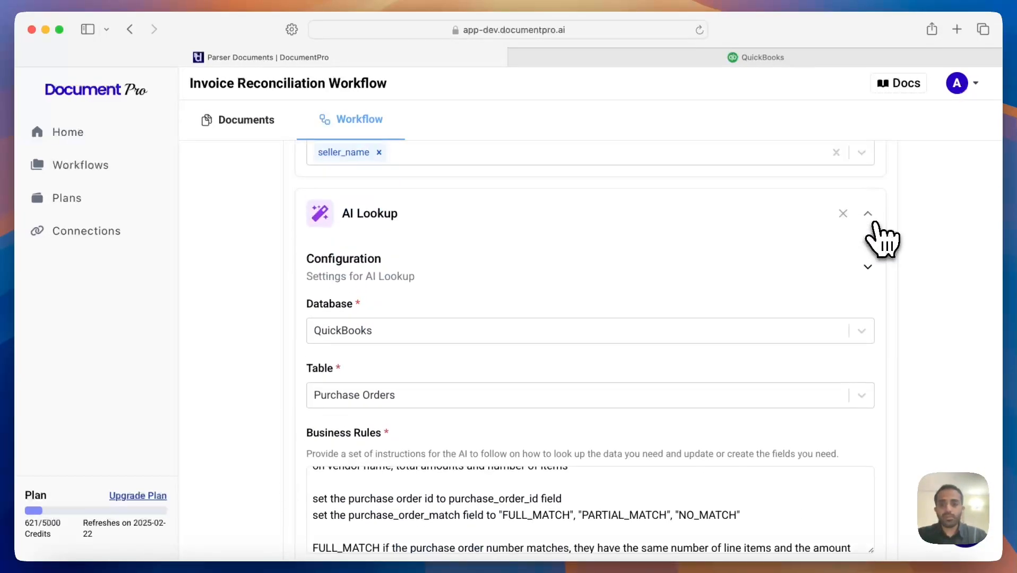
scroll(882, 238, up, 2)
click(868, 265)
scroll(873, 288, up, 5)
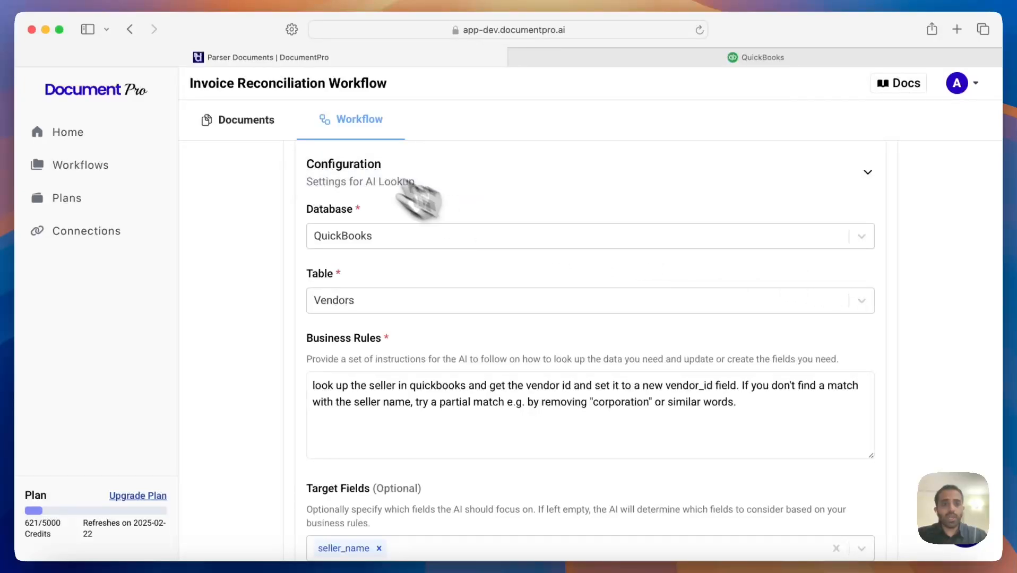
- Upload invoice-1.pdf and invoice-2.pdf to the workflow's documents
click(250, 121)
scroll(531, 329, up, 3)
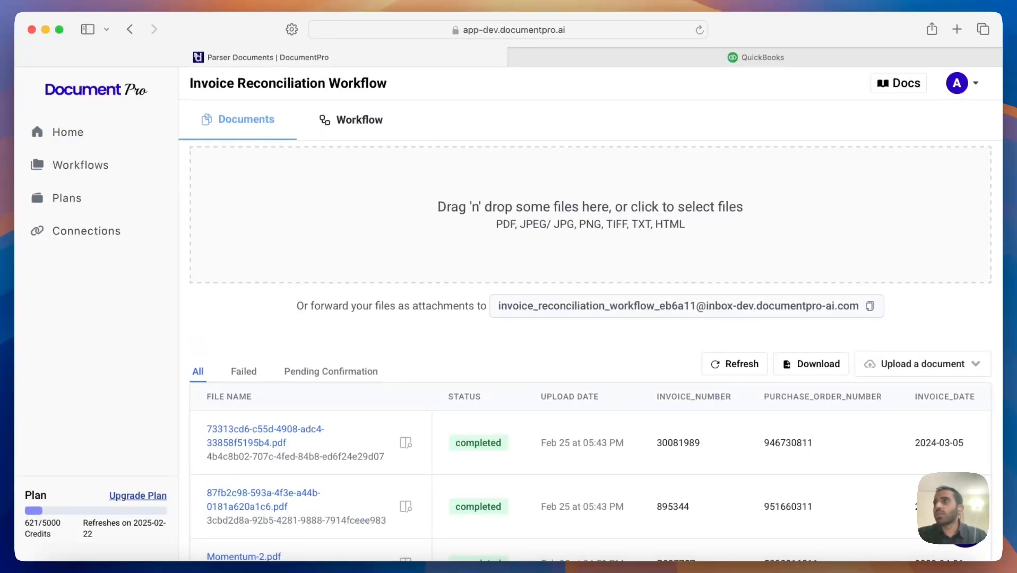
drag(696, 284, 658, 249)
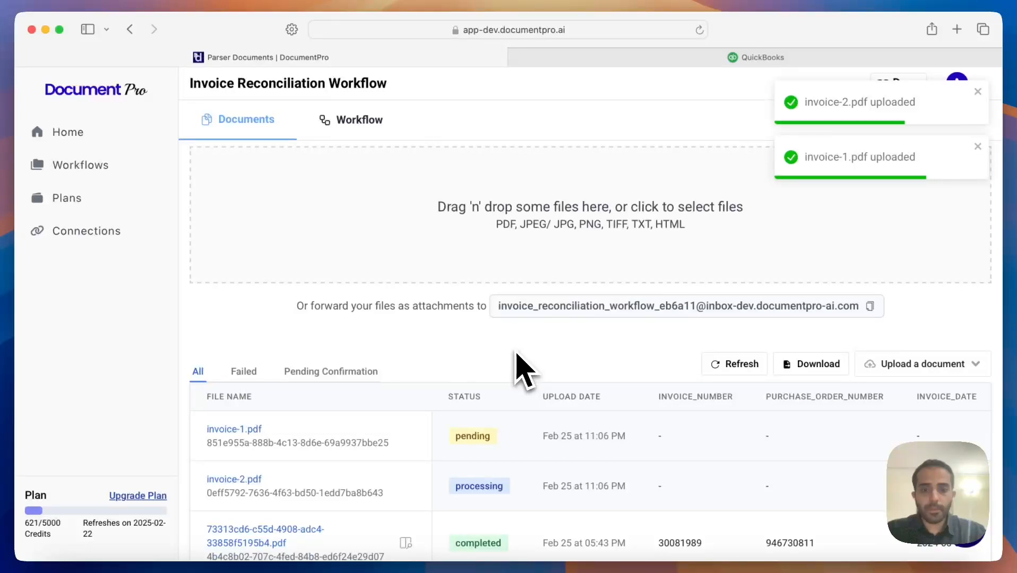
- Refresh the document list to update the processing status of the two uploaded invoices
click(741, 366)
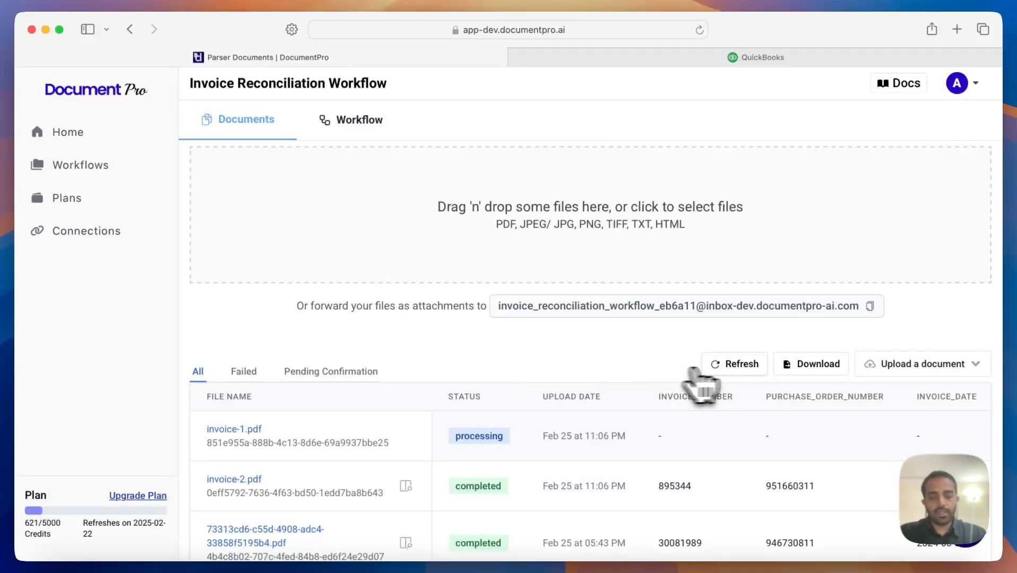
click(727, 366)
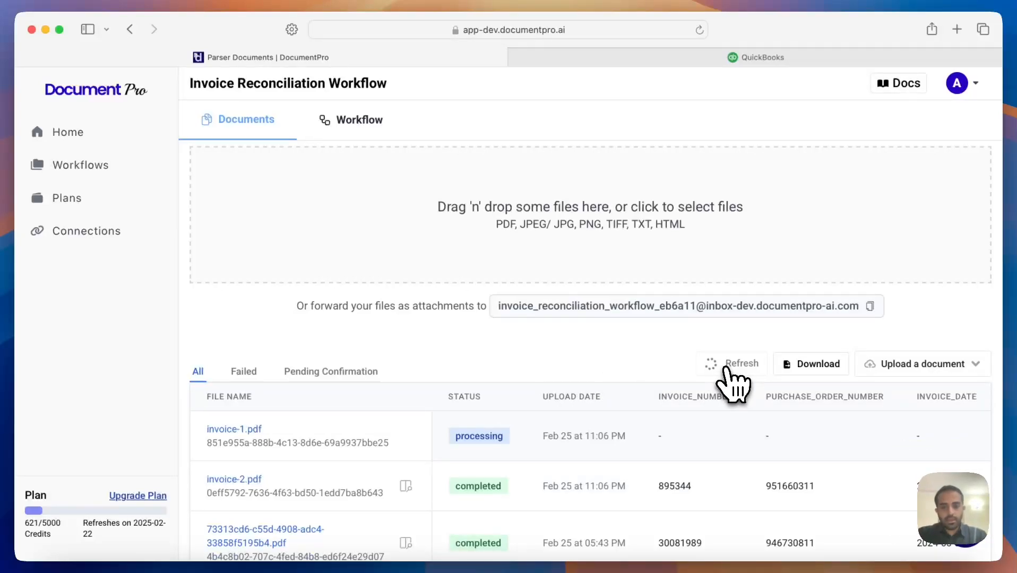
scroll(712, 386, down, 1)
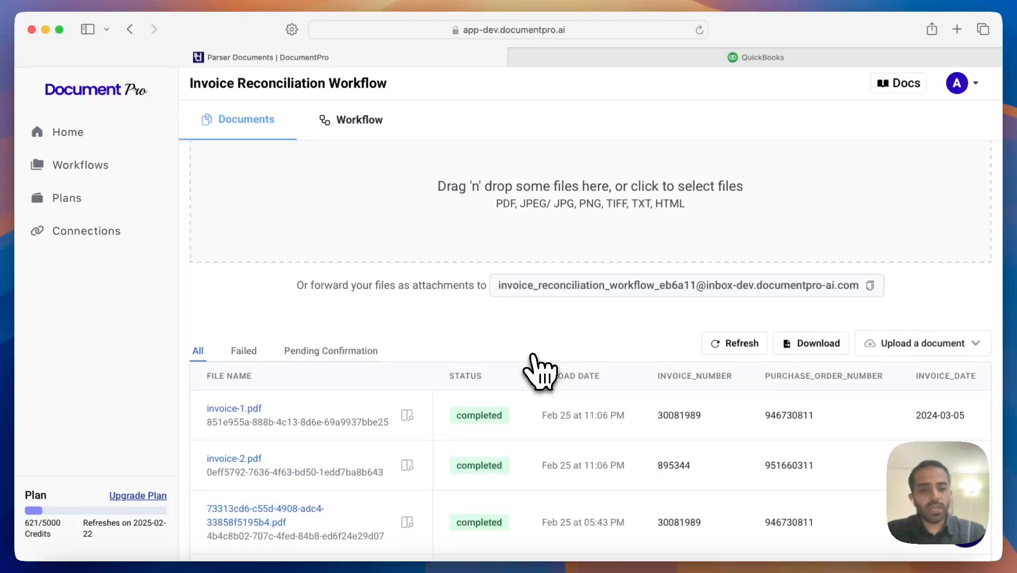
- Open invoice-1.pdf and review its extracted header fields, including the purchase order ID, match status and vendor ID
click(236, 409)
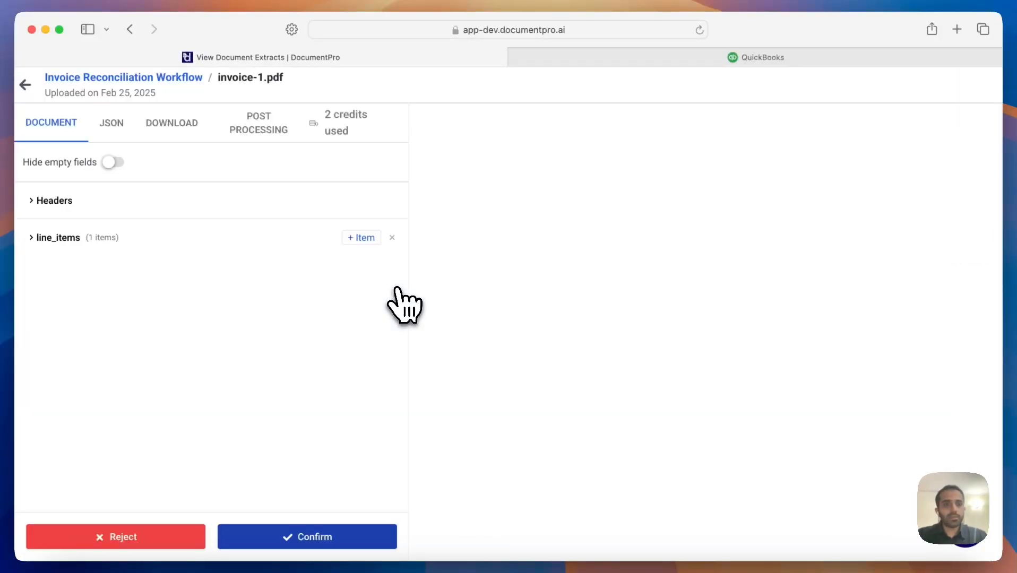
click(33, 200)
scroll(109, 363, down, 2)
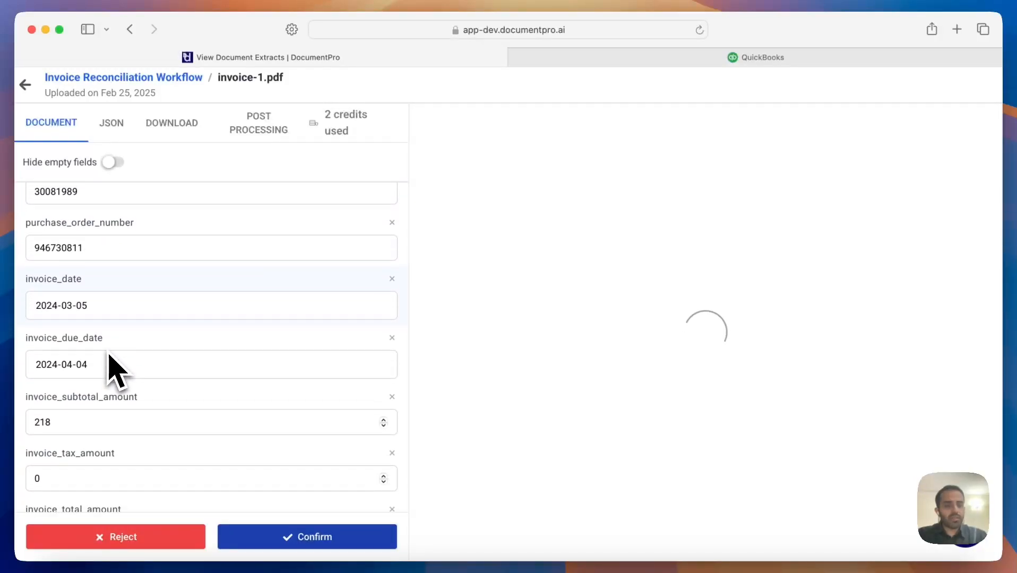
scroll(109, 367, up, 3)
scroll(109, 297, down, 12)
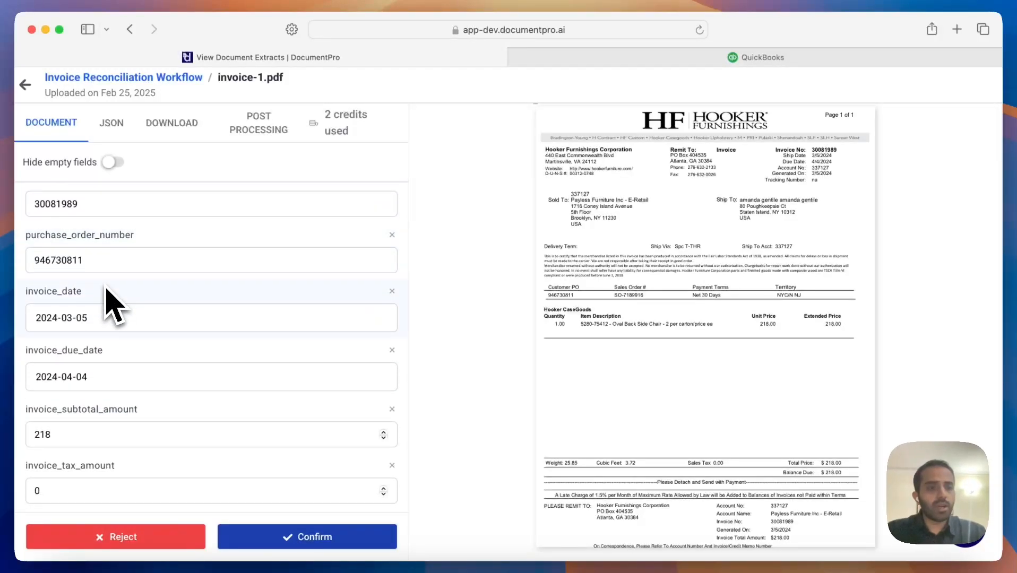
scroll(109, 308, down, 1)
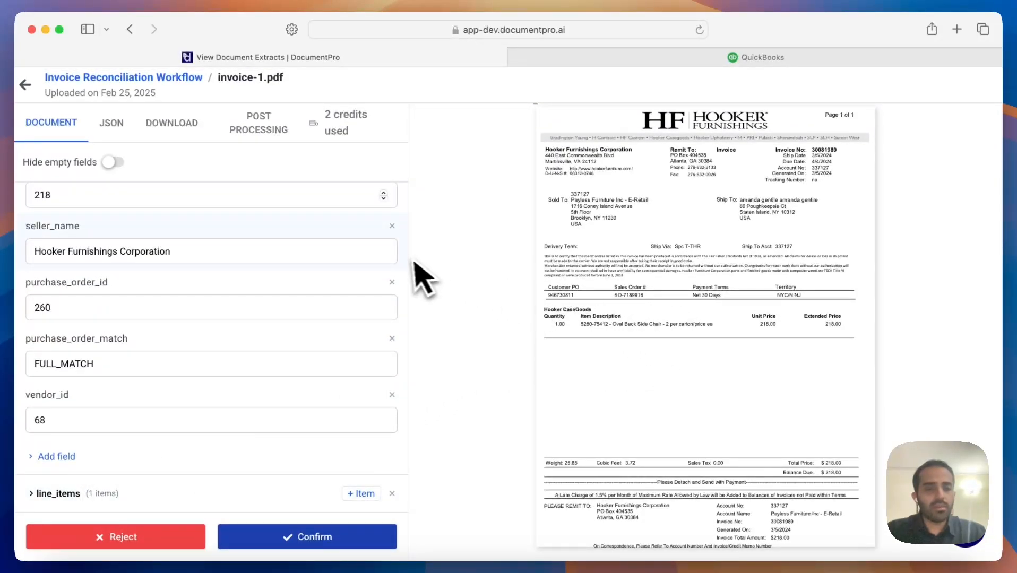
scroll(245, 297, up, 6)
- Open invoice-1.pdf's post-processing results and expand the AI Lookup response details to inspect the vendor lookup log
click(259, 139)
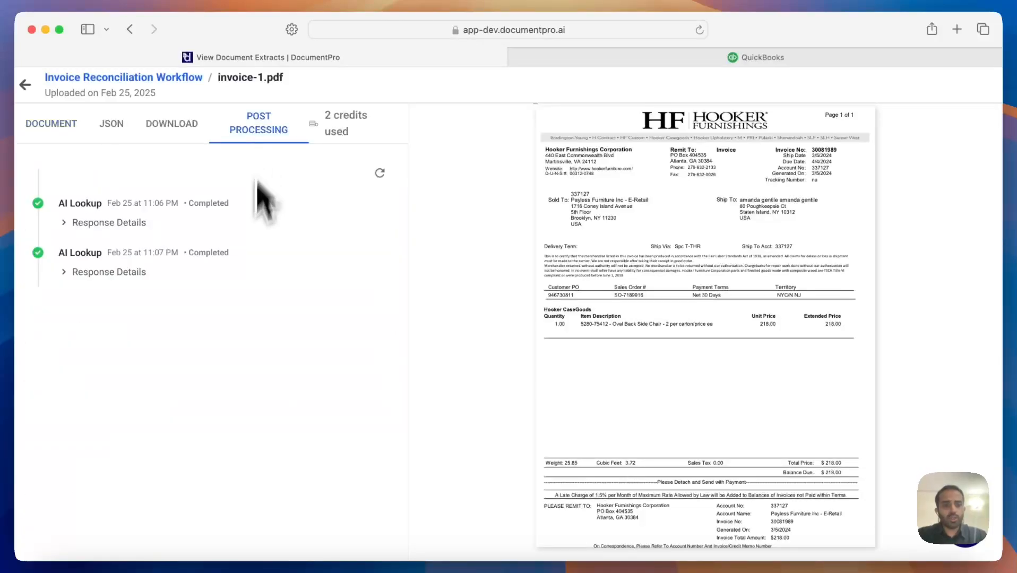
click(87, 223)
scroll(157, 396, down, 15)
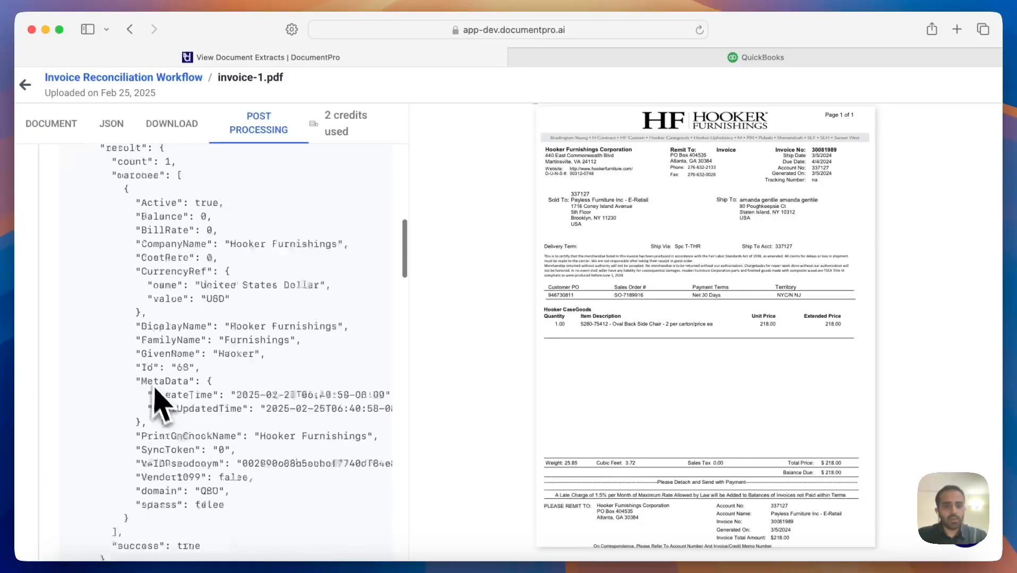
scroll(159, 407, down, 10)
scroll(162, 408, up, 2)
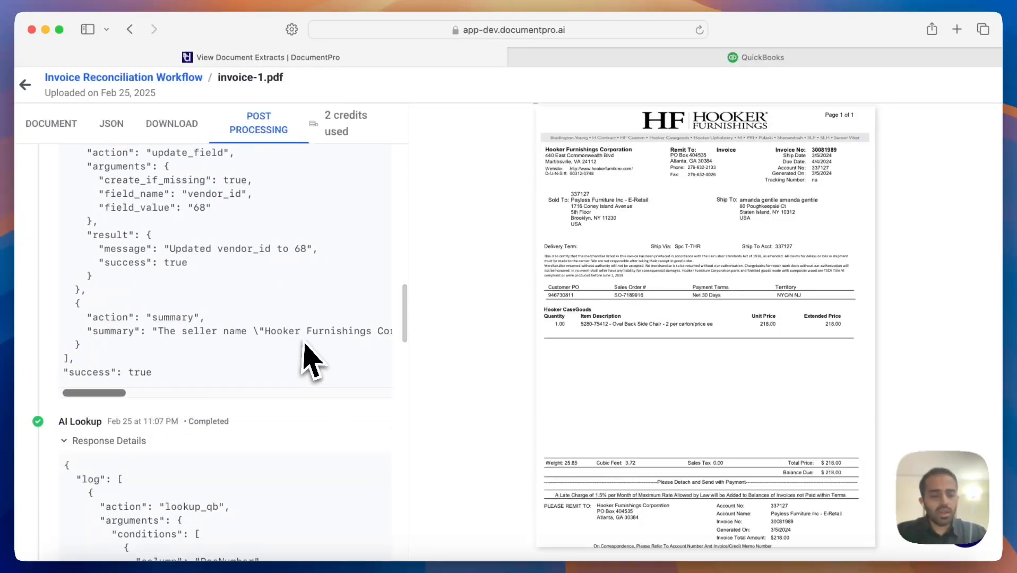
- Read the vendor lookup's full summary, checking how the seller name was matched in QuickBooks and which vendor ID was assigned
scroll(305, 344, right, 2)
scroll(287, 339, right, 4)
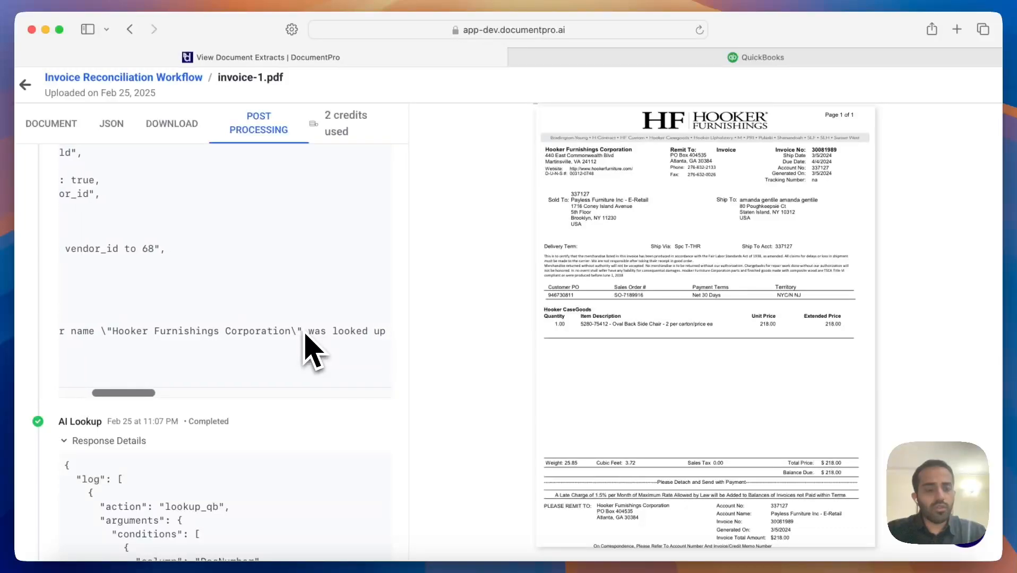
scroll(306, 342, right, 6)
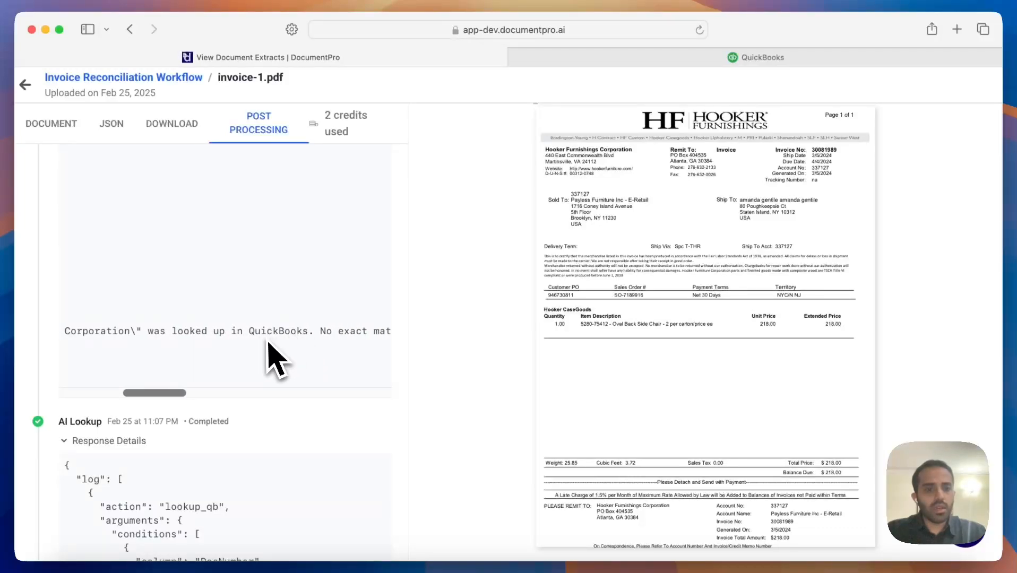
scroll(270, 358, left, 9)
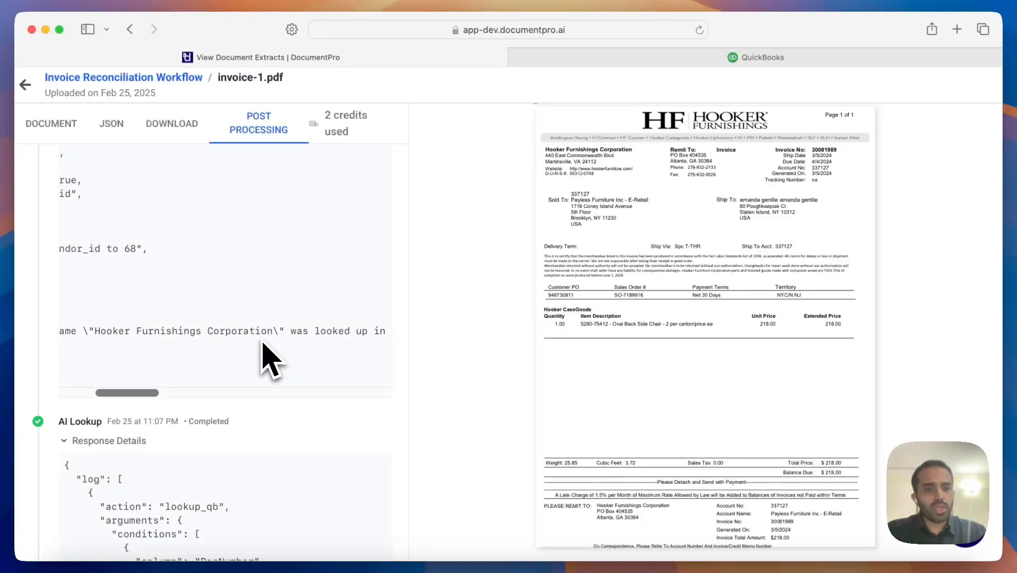
drag(272, 332, 245, 333)
scroll(117, 331, right, 8)
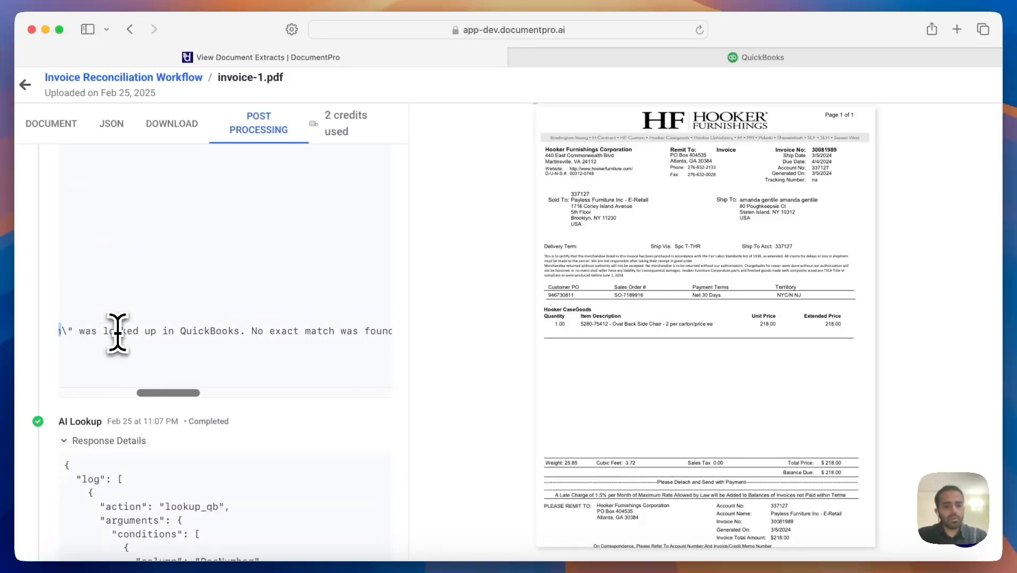
scroll(229, 333, right, 2)
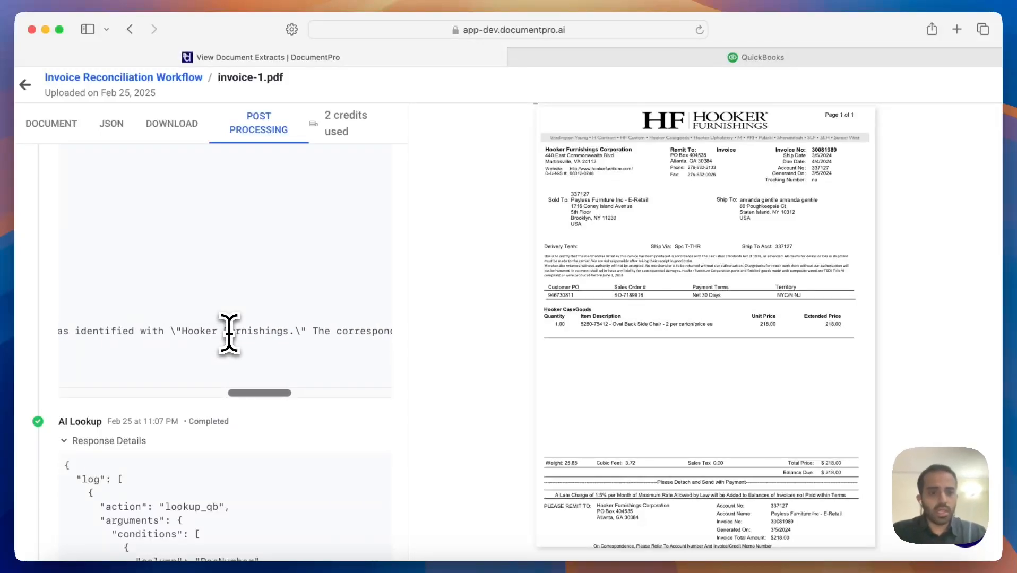
scroll(230, 333, right, 3)
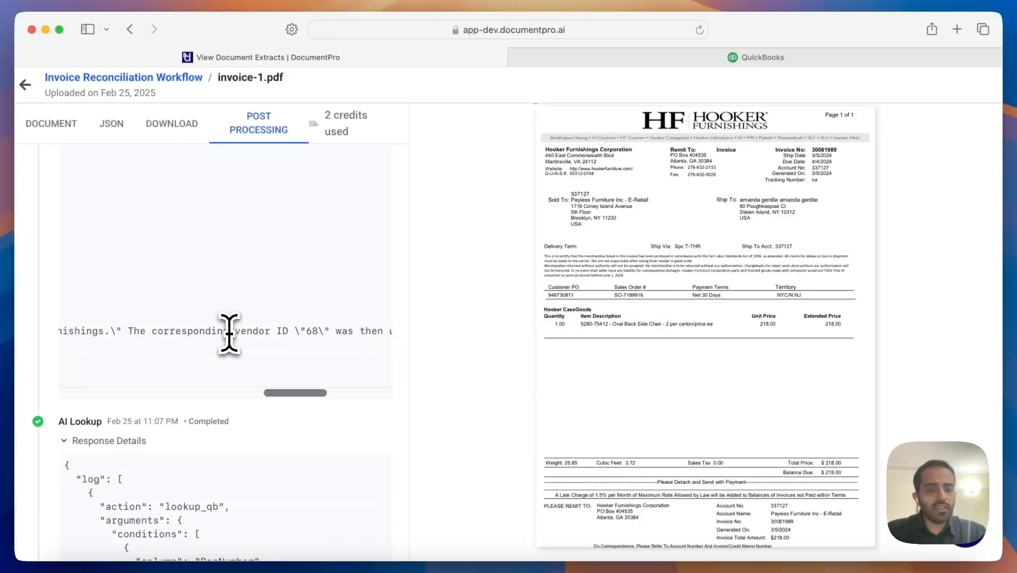
scroll(230, 333, right, 2)
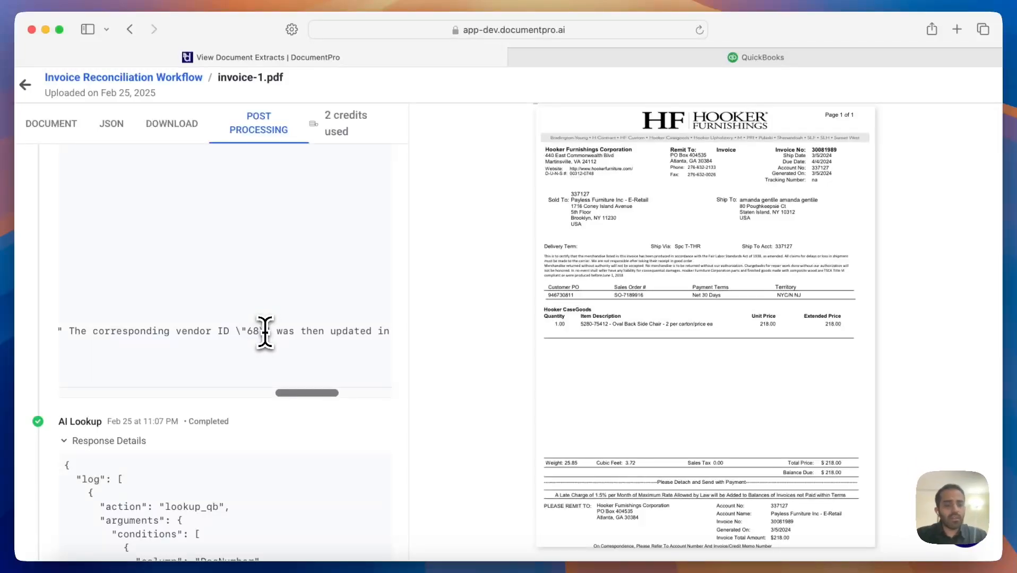
drag(265, 334, 222, 335)
scroll(222, 334, right, 7)
scroll(308, 351, right, 2)
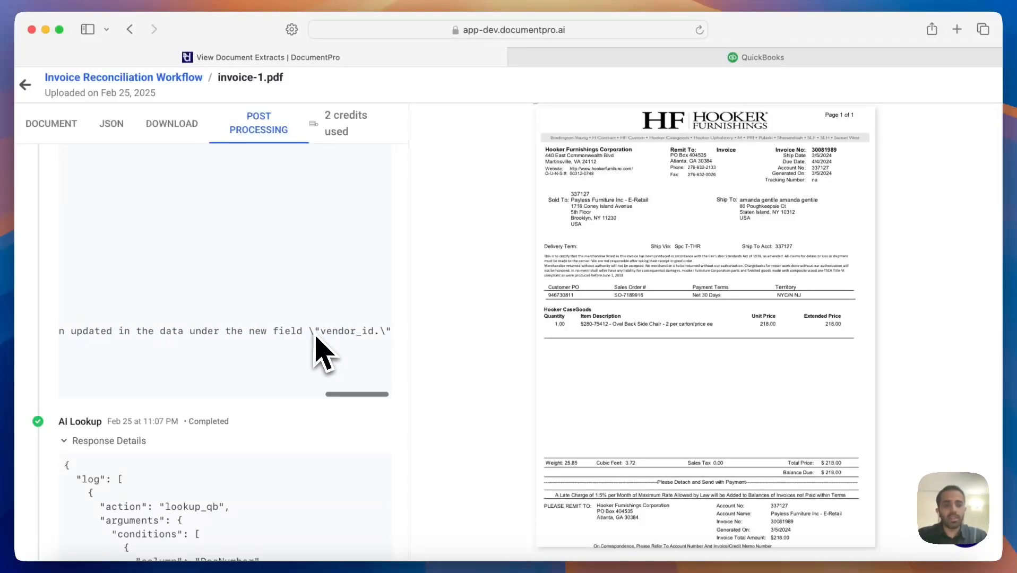
- Examine the purchase order lookup's log and compare the PO number in its summary with the Customer PO on the invoice
scroll(361, 414, down, 3)
scroll(364, 422, down, 20)
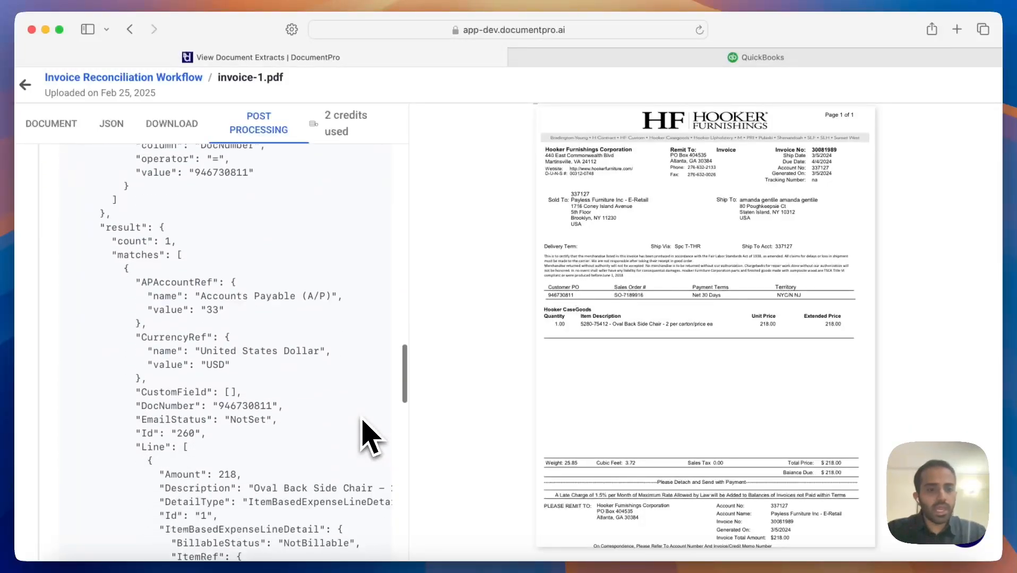
scroll(370, 438, down, 5)
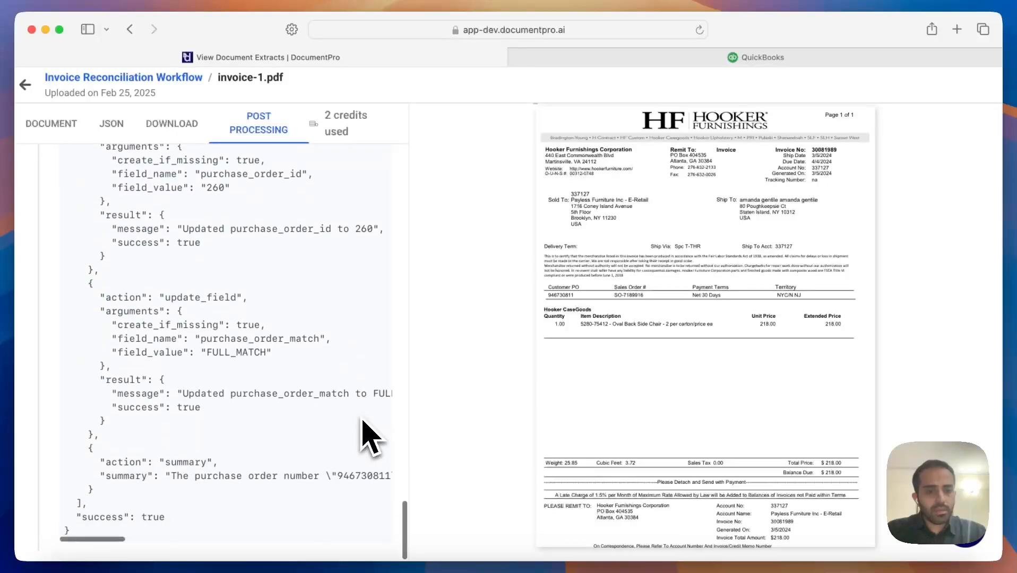
scroll(297, 484, right, 7)
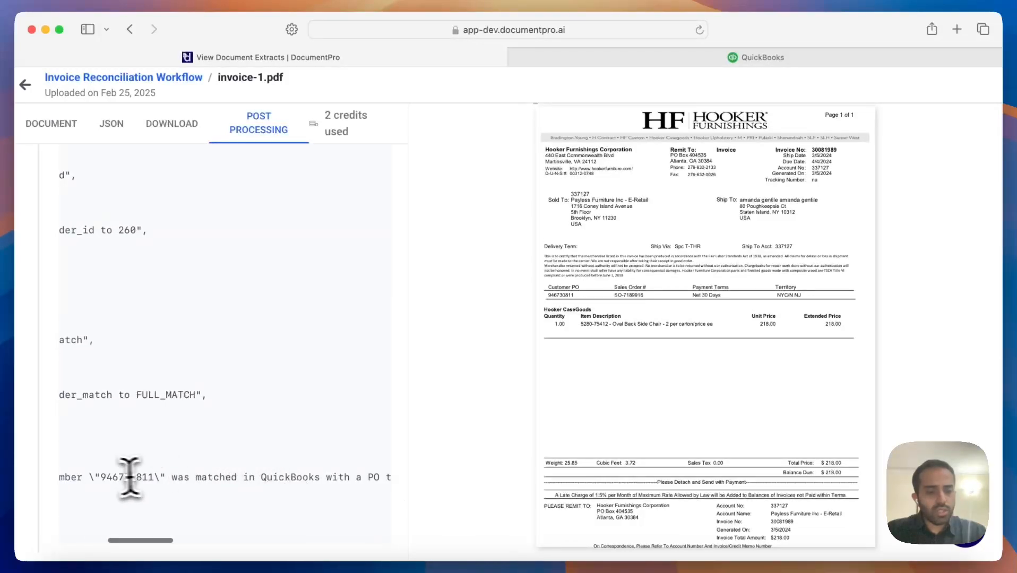
double_click(121, 478)
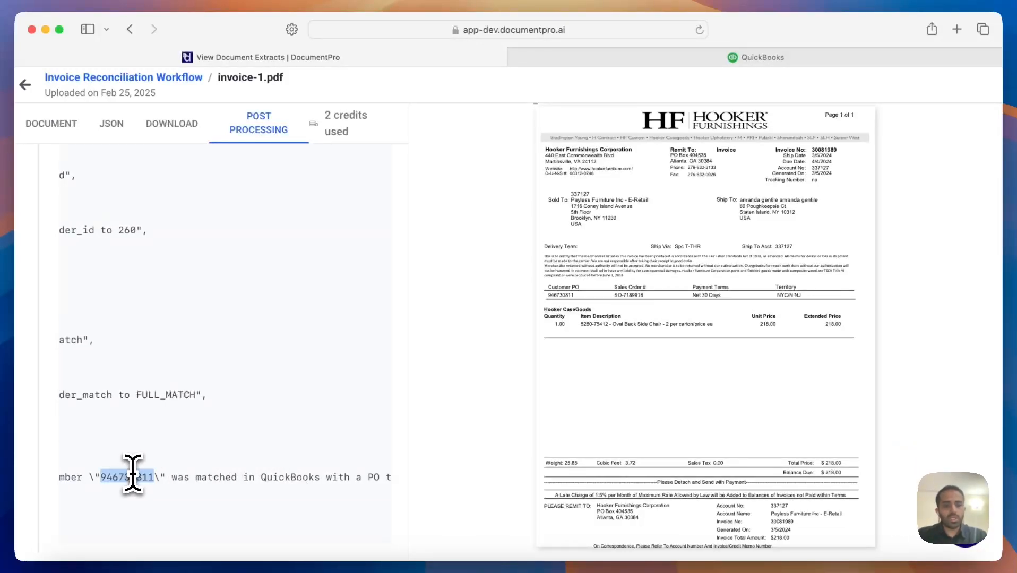
double_click(563, 306)
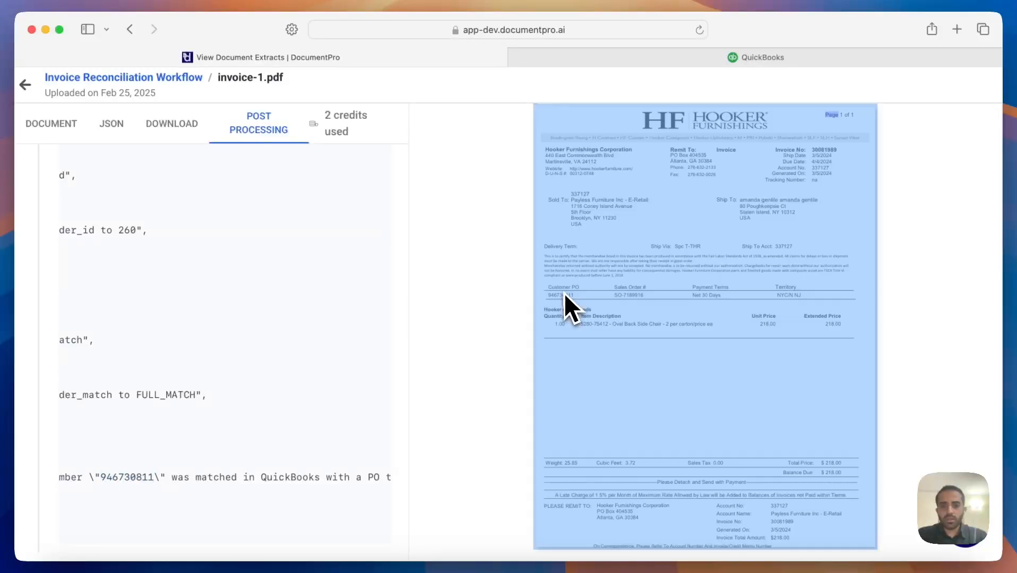
double_click(560, 293)
- Read the purchase order lookup's summary for the vendor, total amount and line item comparison
scroll(229, 492, right, 10)
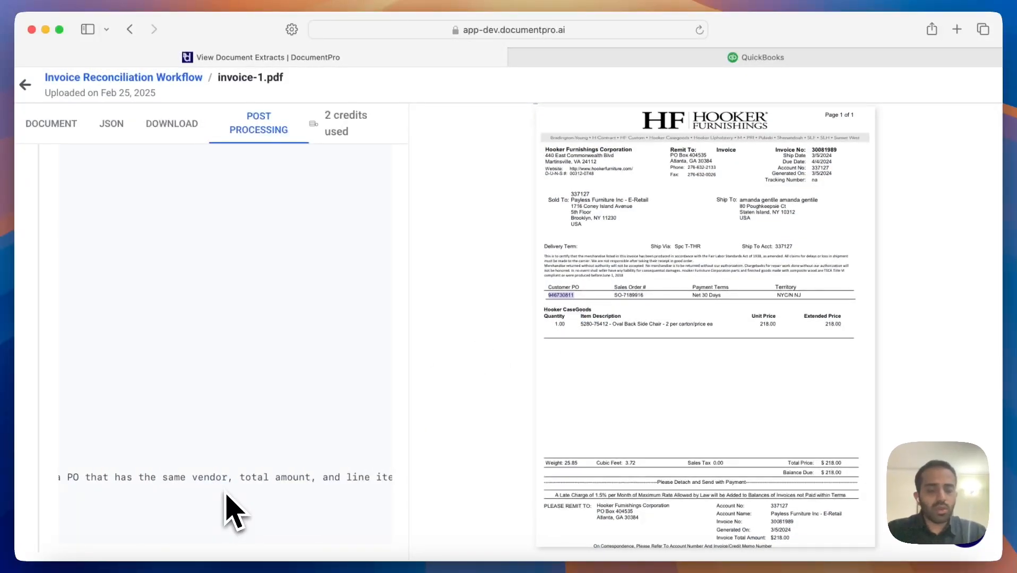
scroll(229, 511, right, 3)
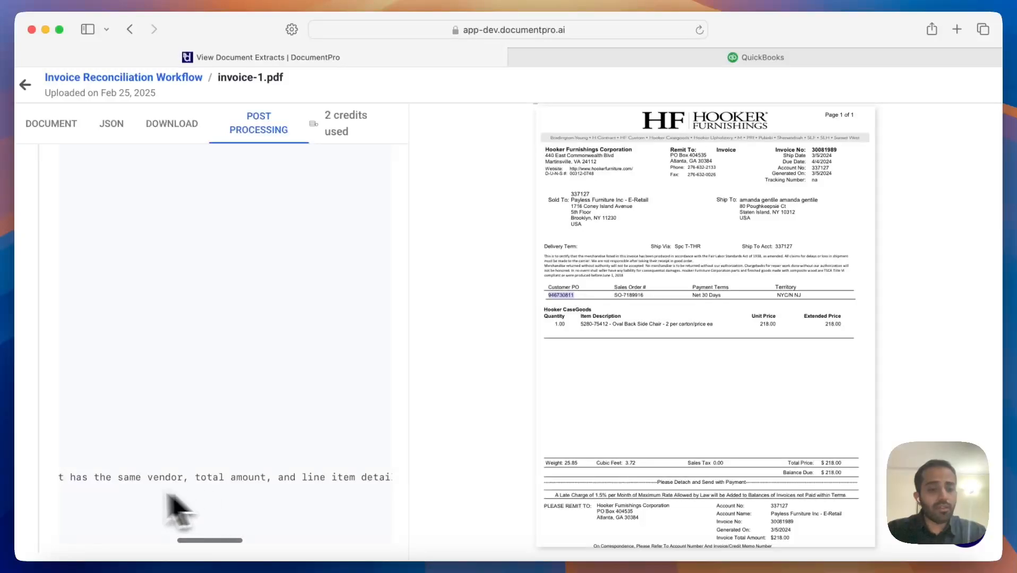
scroll(170, 504, left, 2)
scroll(94, 490, left, 1)
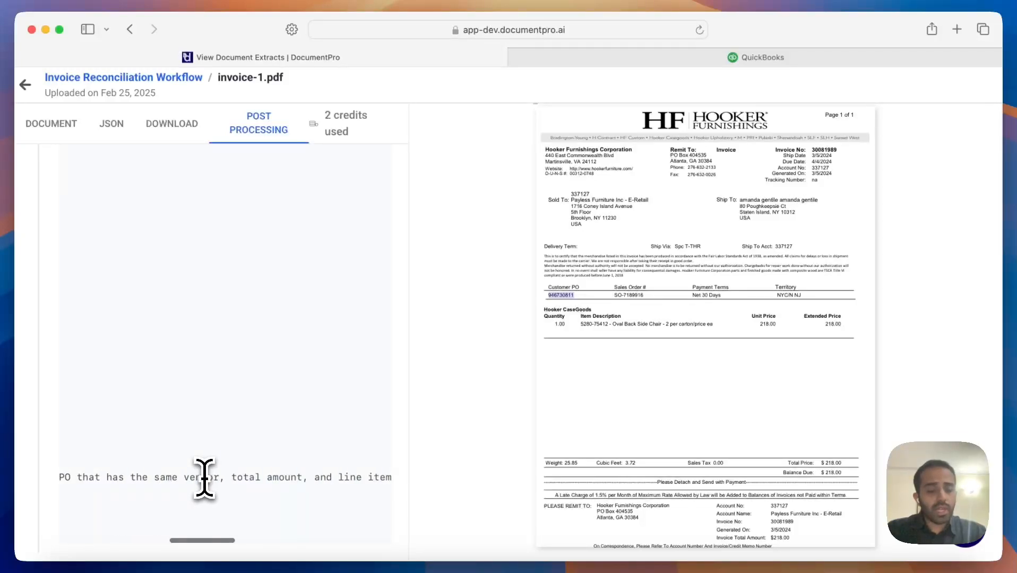
double_click(205, 478)
scroll(204, 478, right, 2)
click(204, 479)
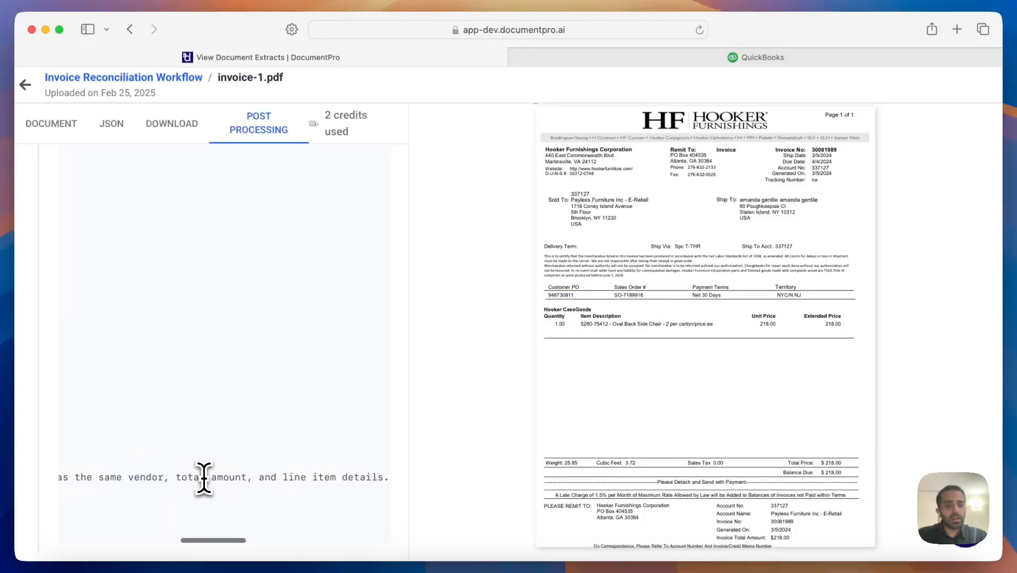
scroll(204, 478, right, 2)
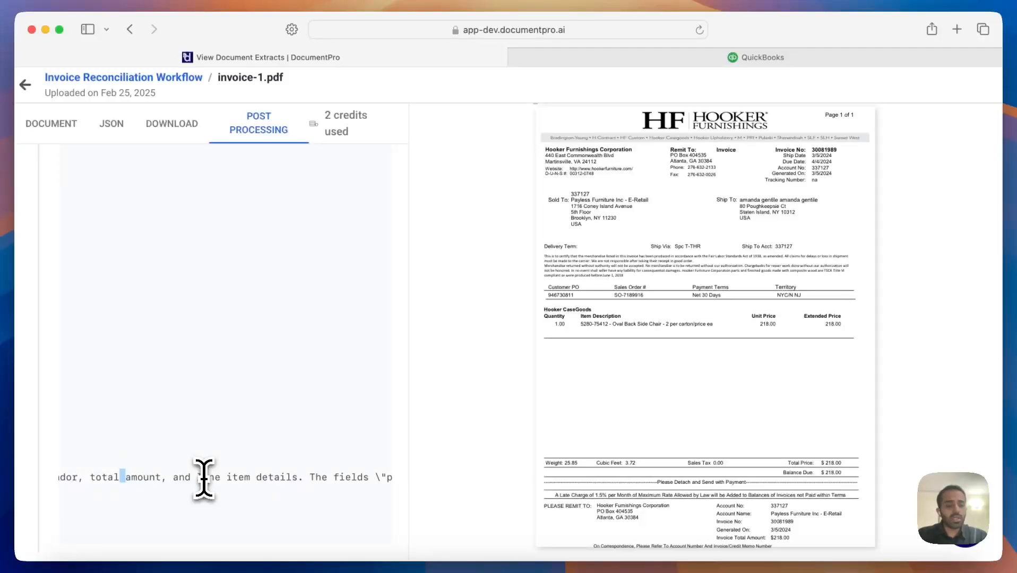
scroll(204, 479, right, 2)
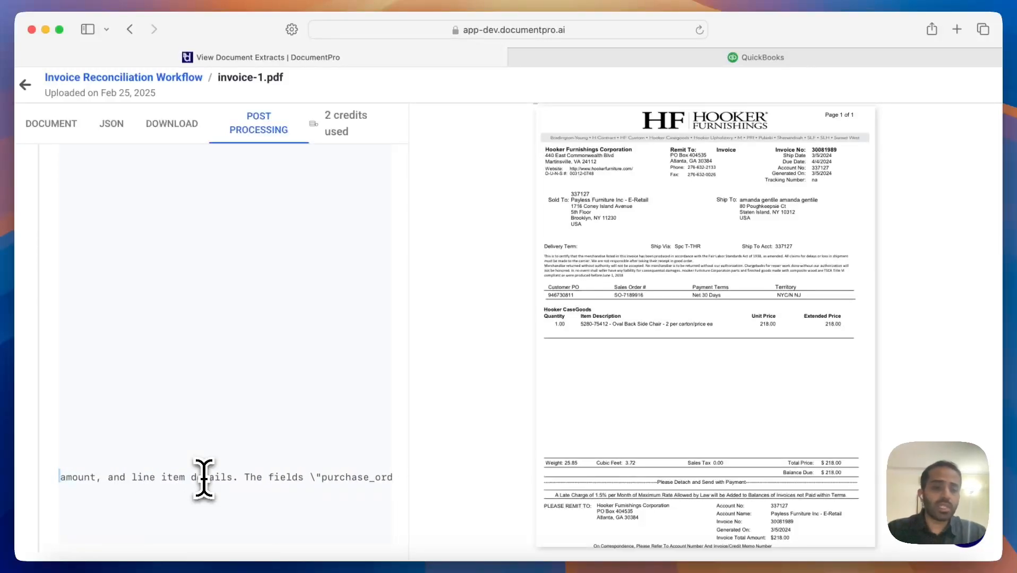
scroll(204, 479, right, 4)
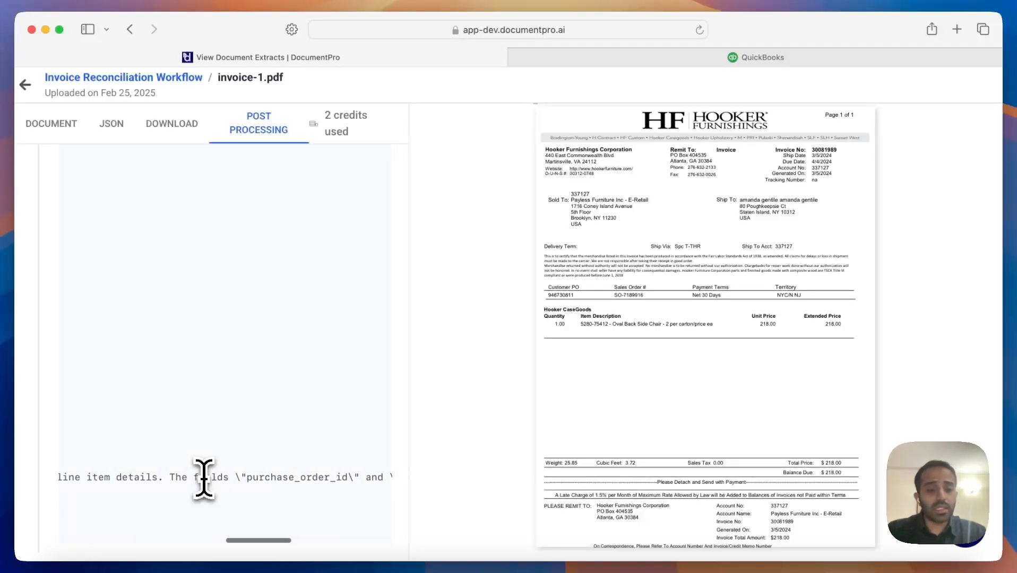
scroll(204, 479, right, 3)
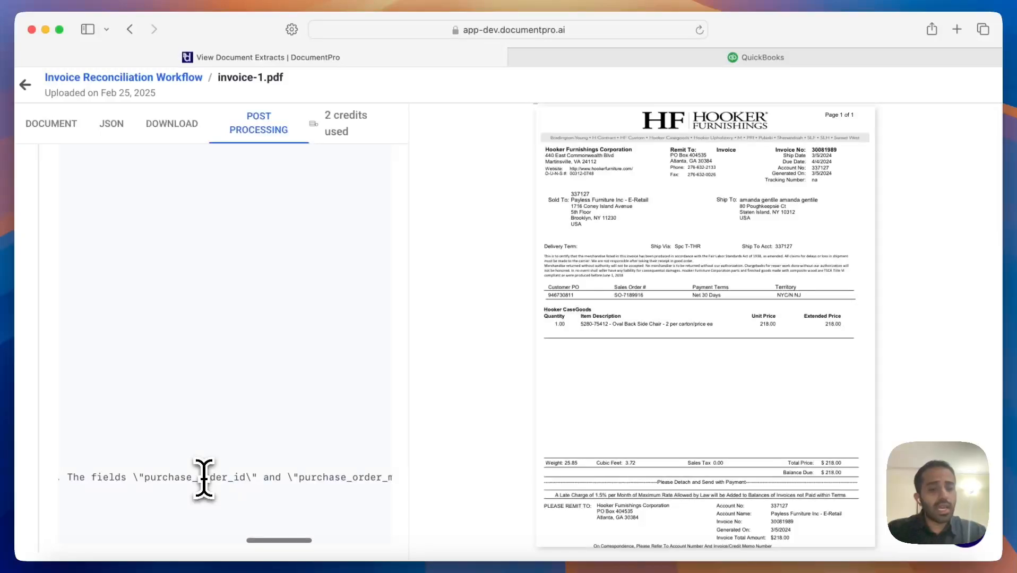
scroll(204, 479, right, 2)
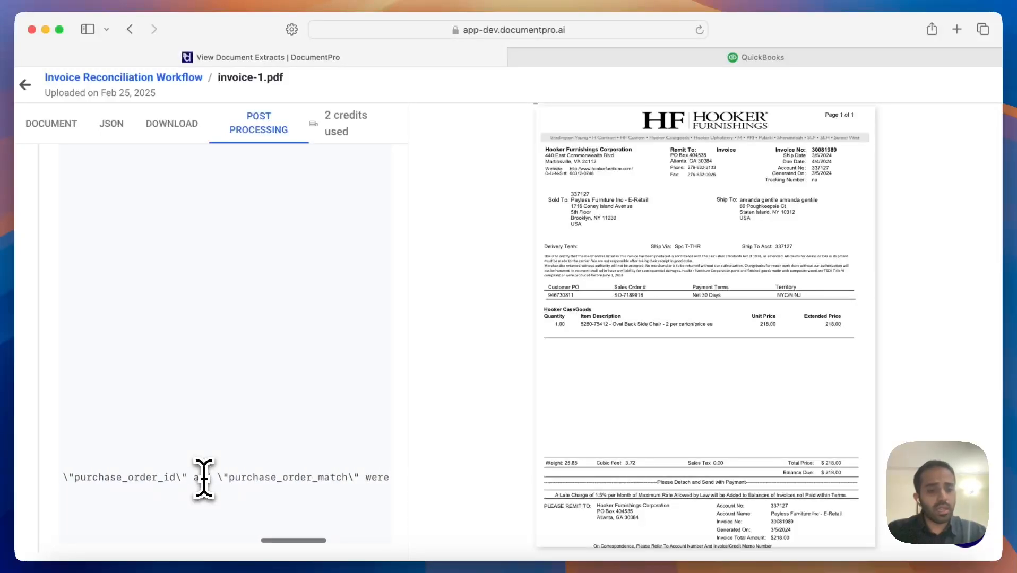
- Check the end of the purchase order summary for the values written to purchase_order_id and purchase_order_match
scroll(196, 479, left, 1)
double_click(168, 479)
scroll(168, 479, right, 5)
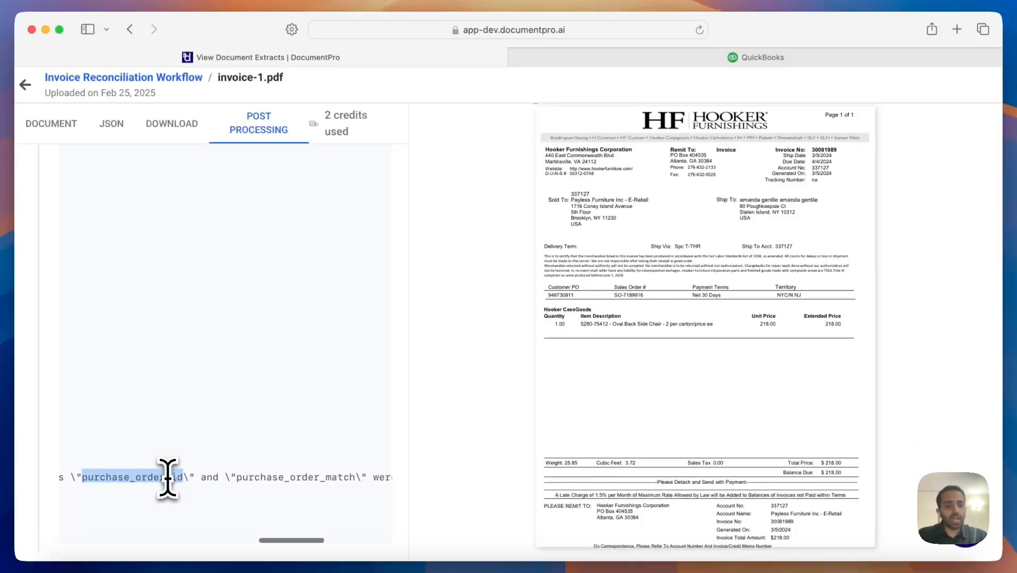
double_click(182, 479)
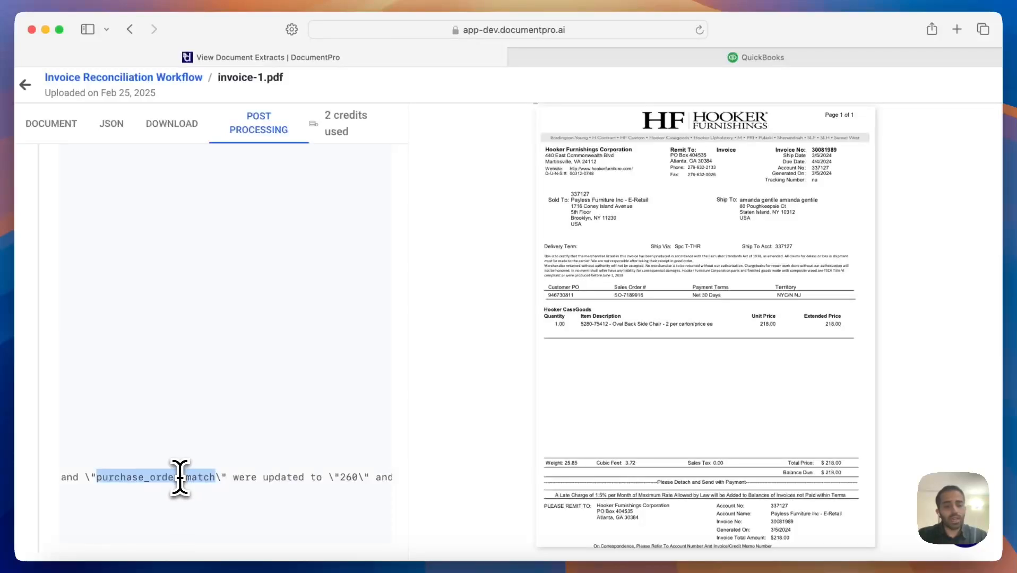
scroll(181, 479, right, 3)
scroll(318, 480, right, 3)
scroll(319, 479, right, 1)
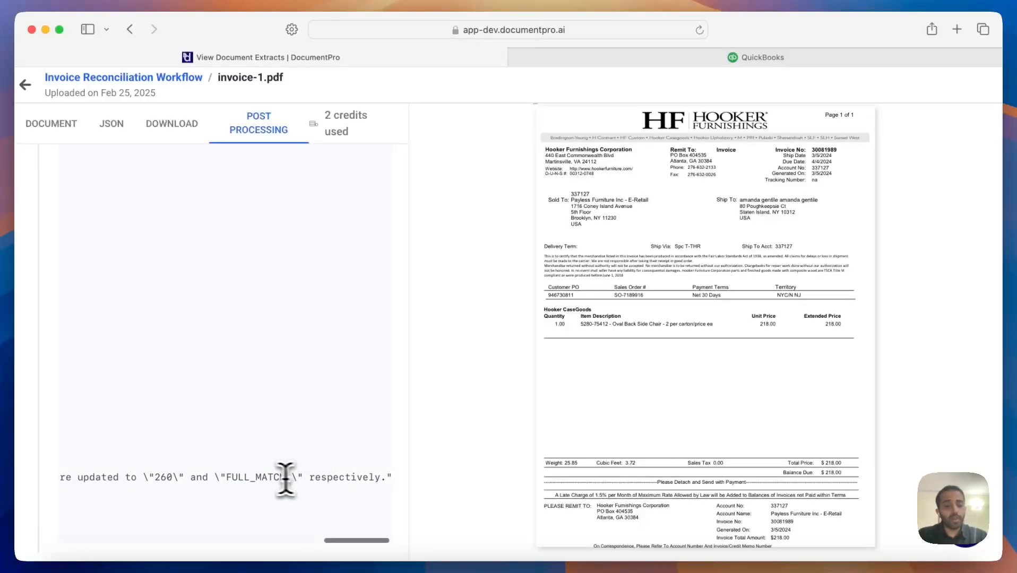
double_click(265, 479)
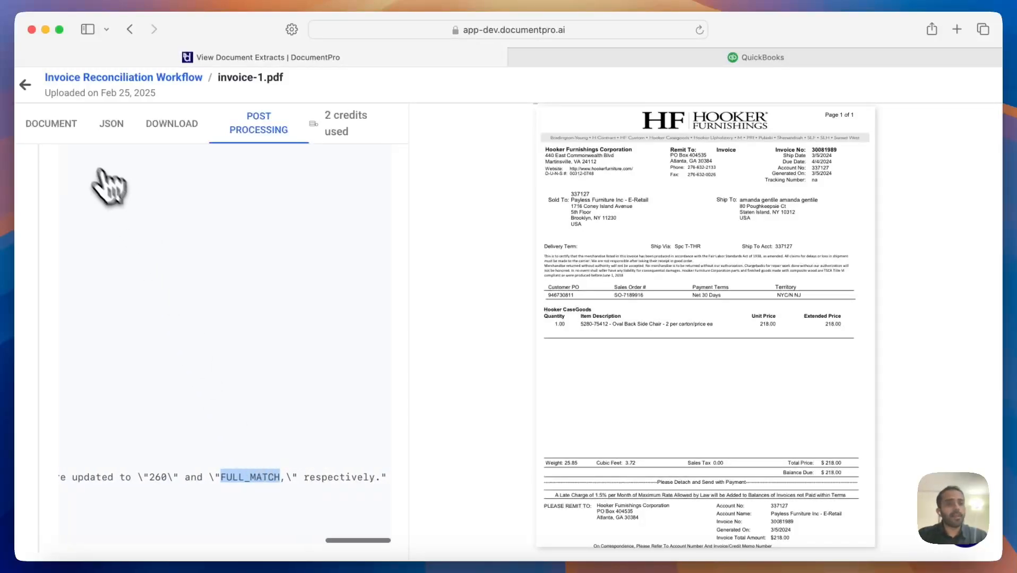
- Return to invoice-1.pdf's extracted fields and review the purchase order ID, purchase order match and vendor ID entries
click(53, 126)
click(36, 204)
scroll(79, 416, down, 10)
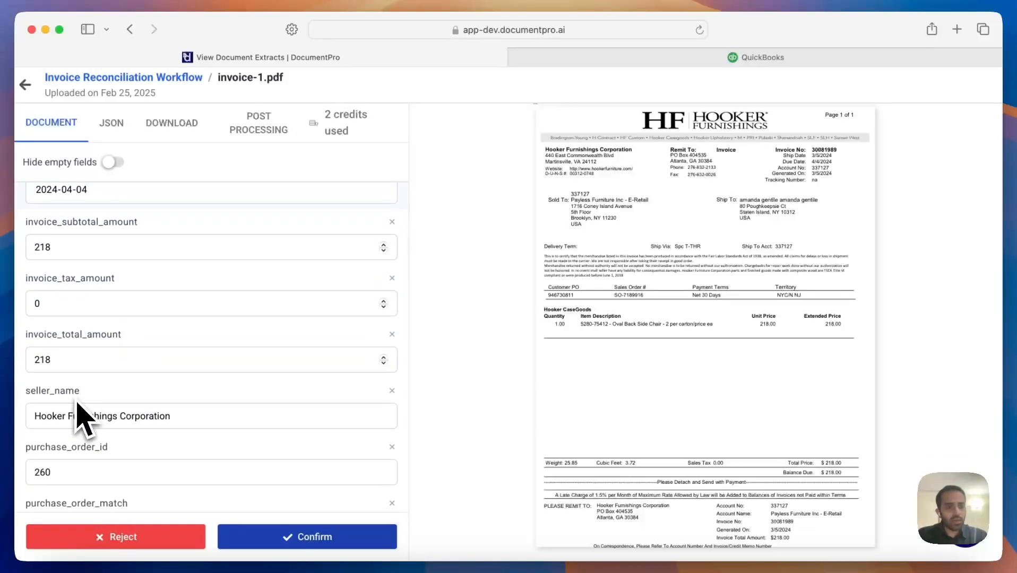
scroll(80, 416, down, 2)
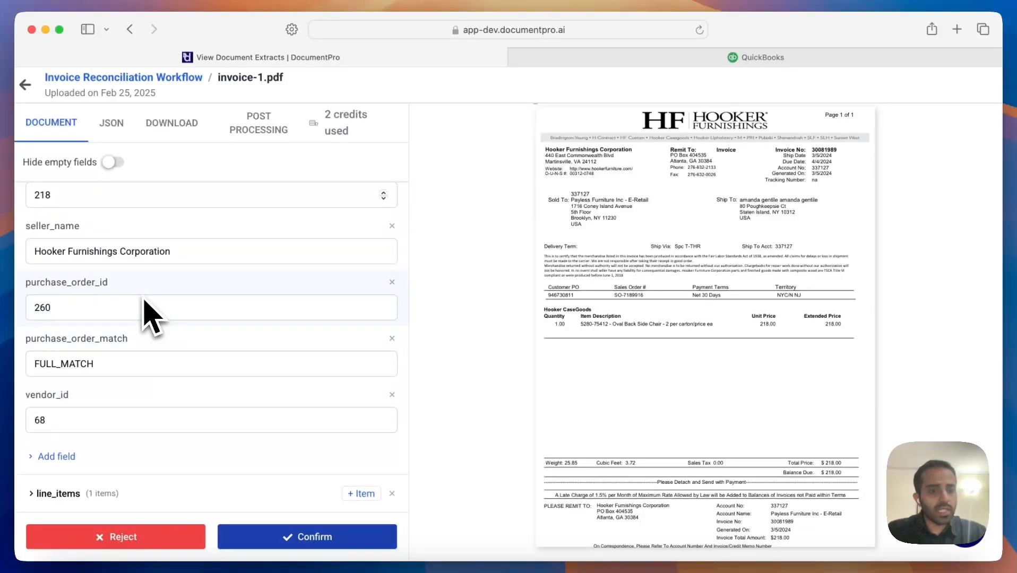
click(128, 374)
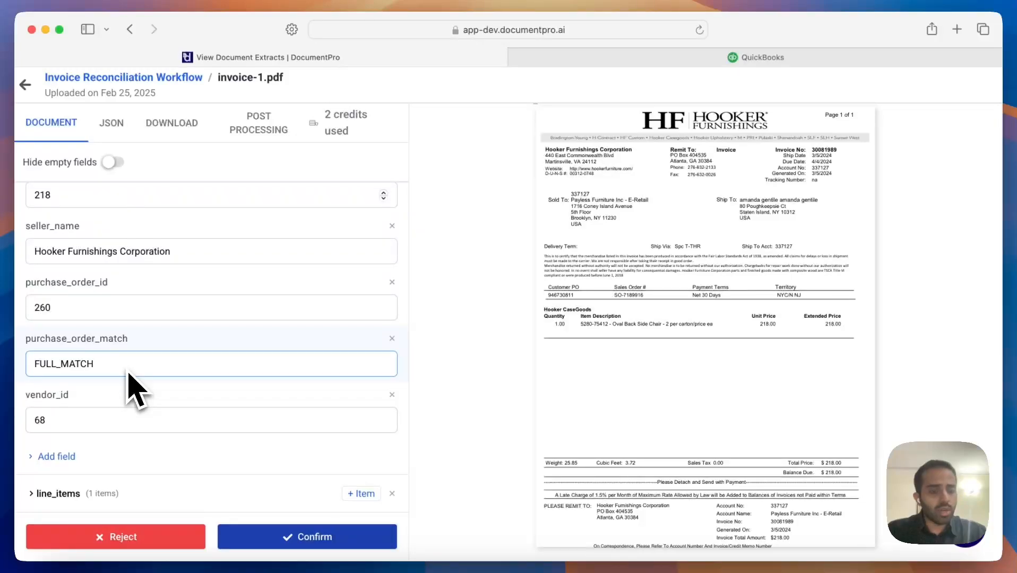
click(115, 420)
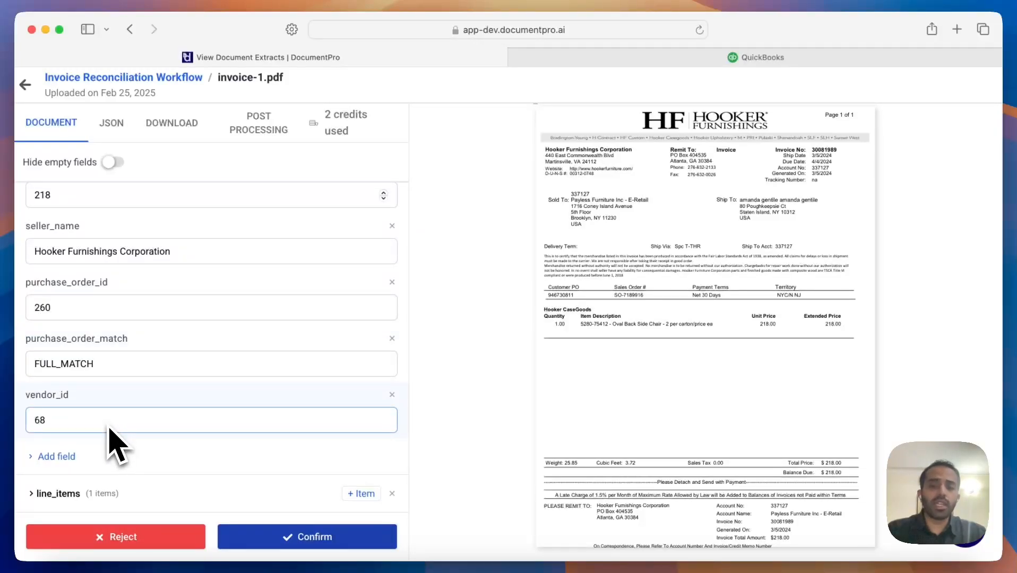